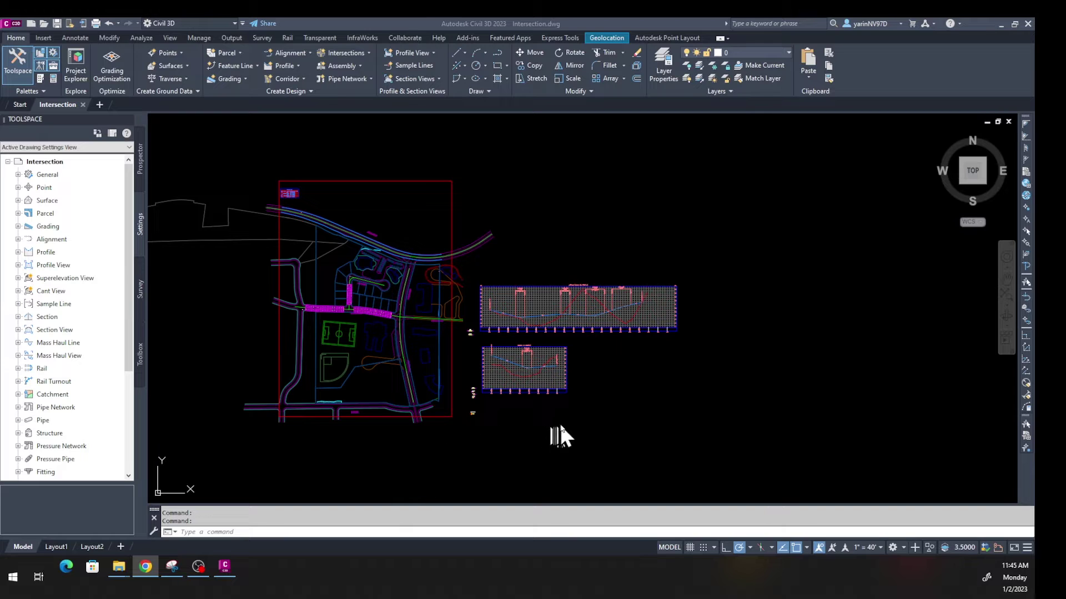
Restore the saved view Corr-Inter to show the road intersection at Jeffries Ranch Rd.
scroll(338, 344, "up", 4)
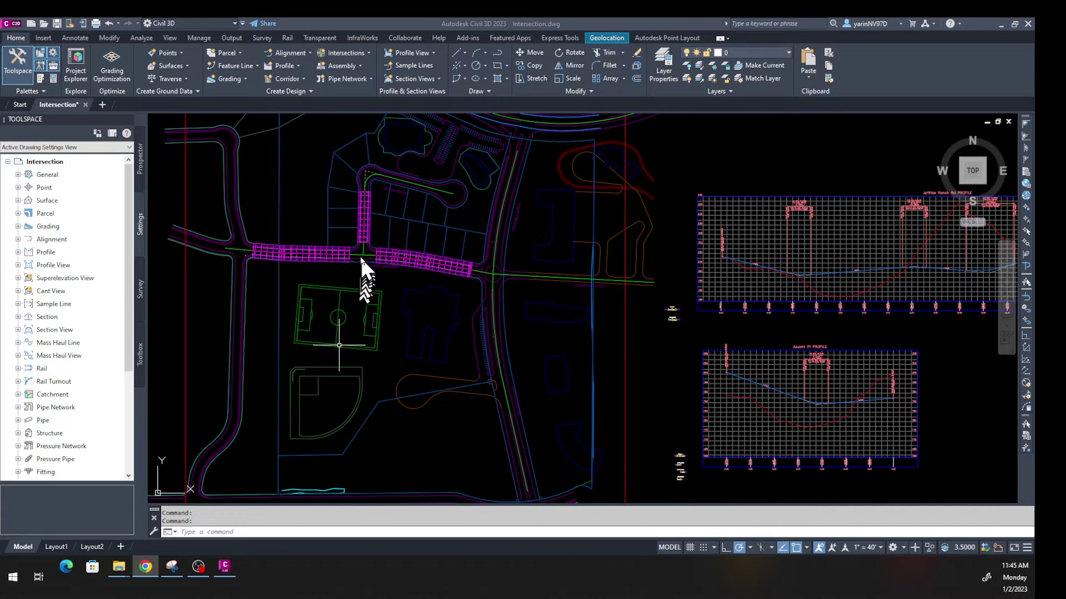
scroll(359, 255, "up", 6)
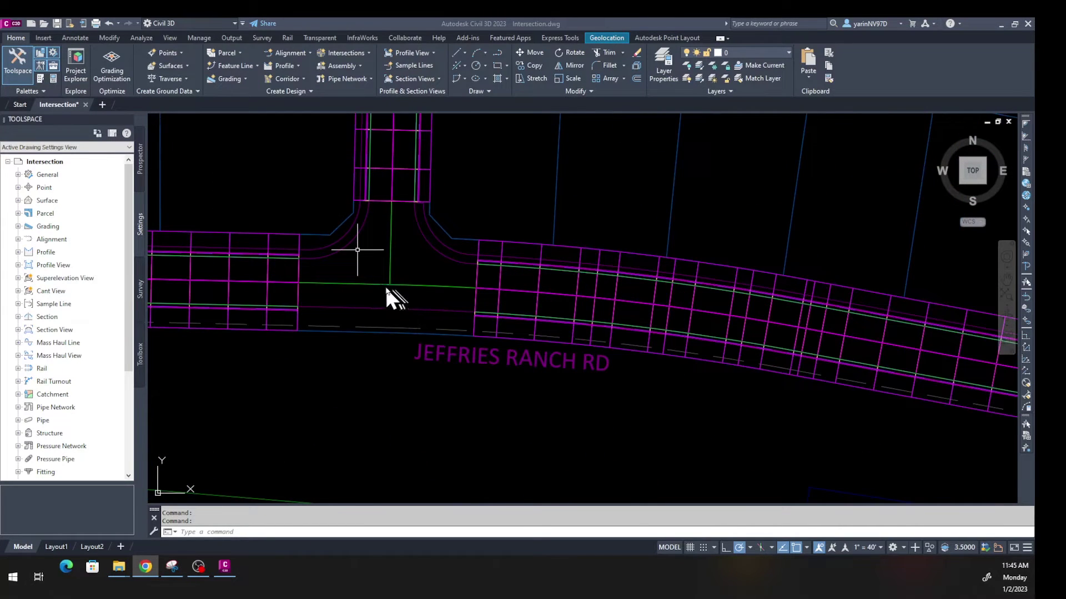
scroll(390, 286, "down", 8)
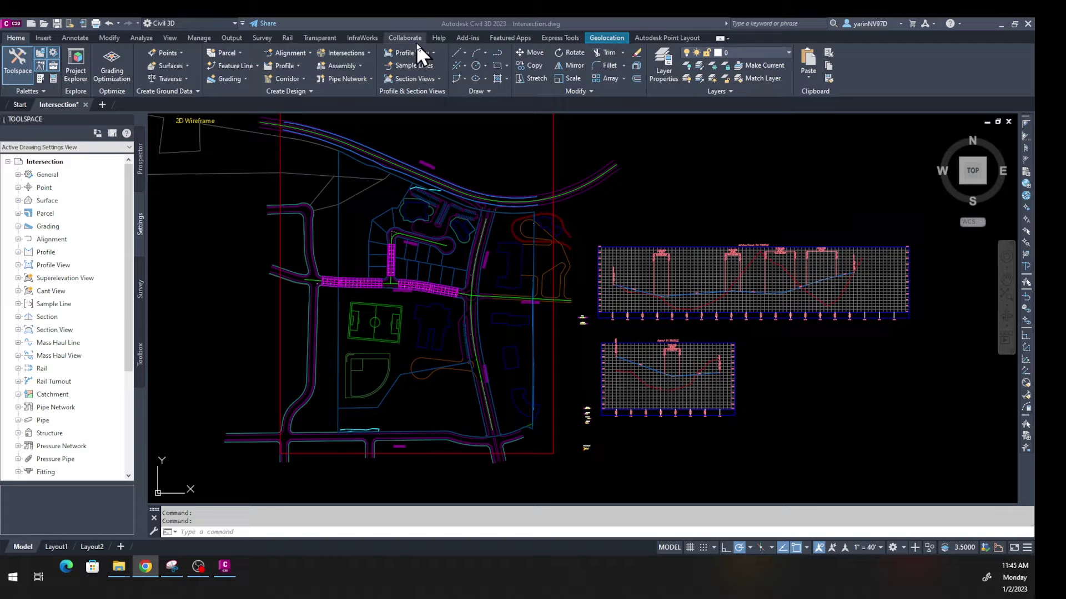
left_click(170, 39)
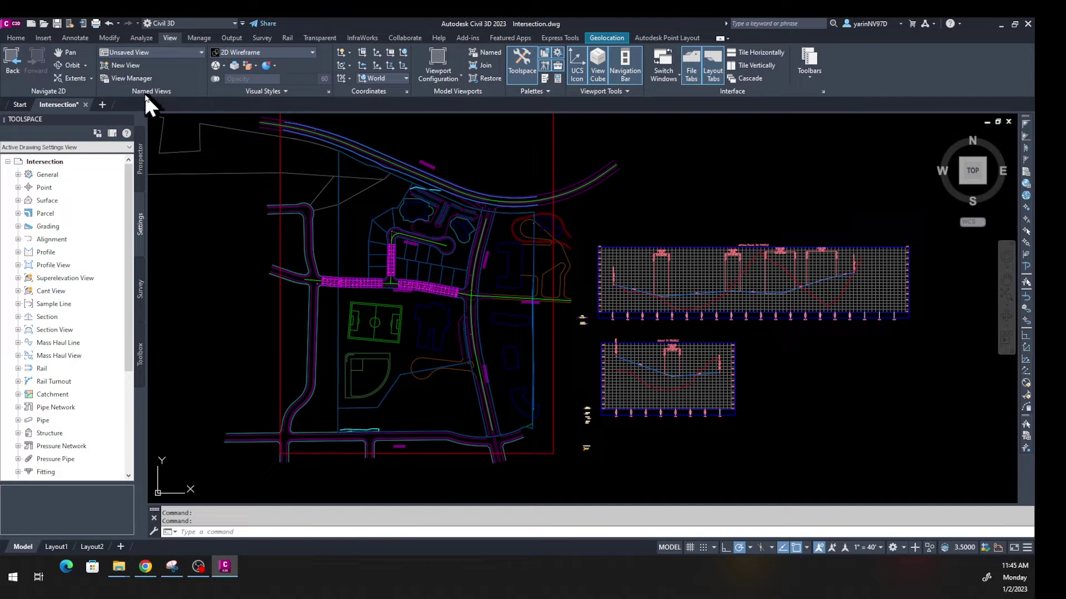
left_click(201, 51)
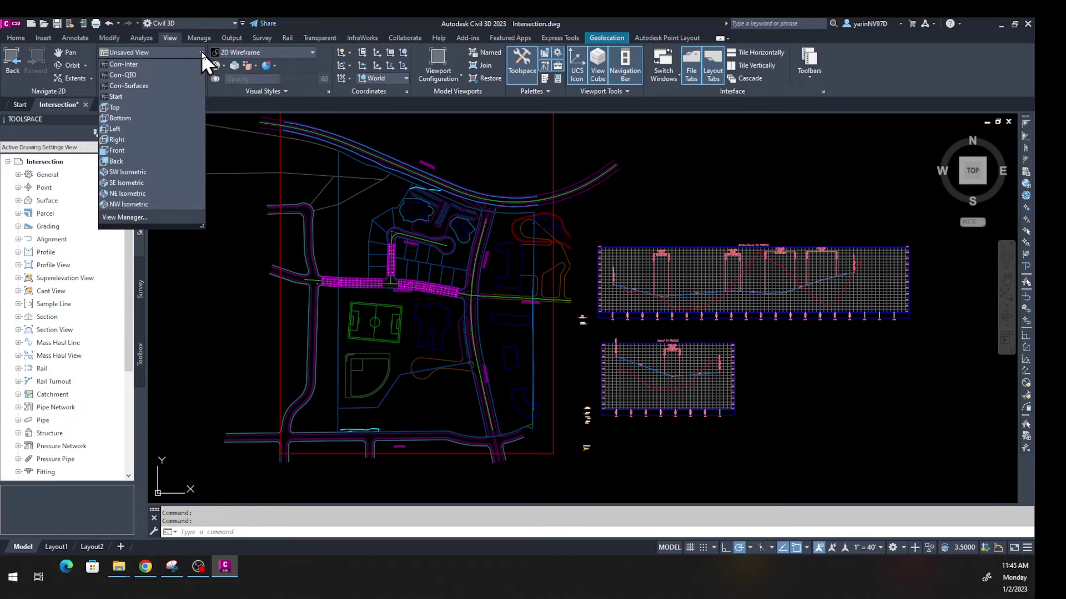
left_click(132, 65)
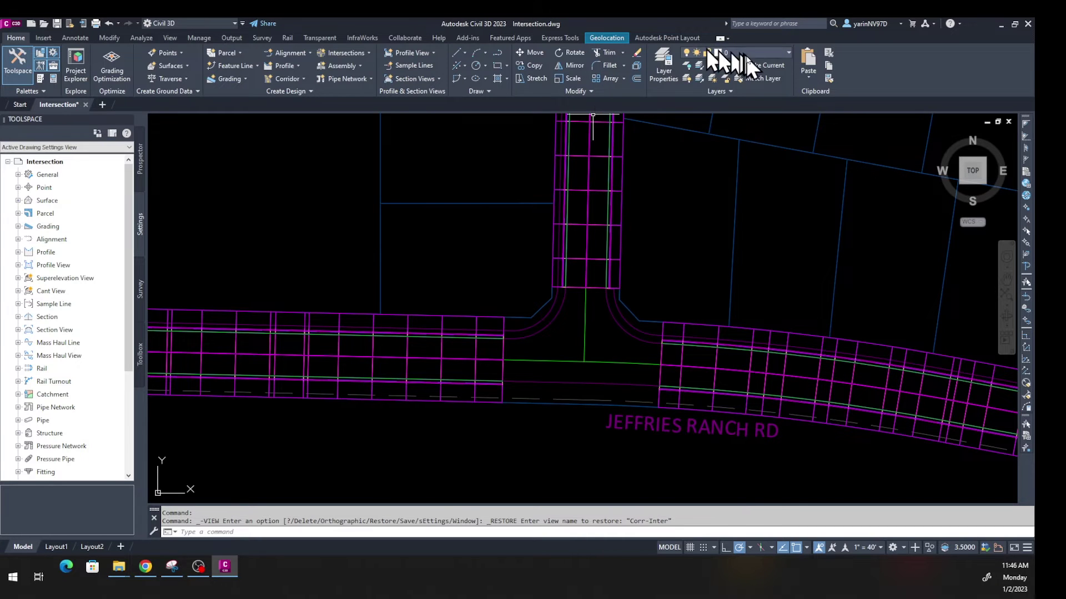
Restore the saved layer state Intersection.
left_click(730, 90)
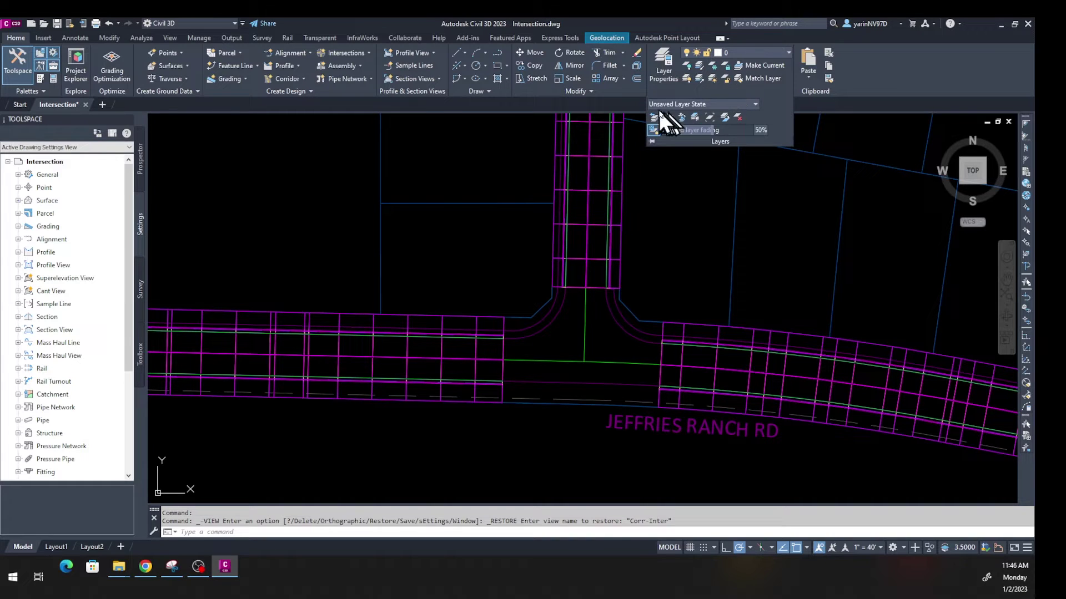
left_click(755, 104)
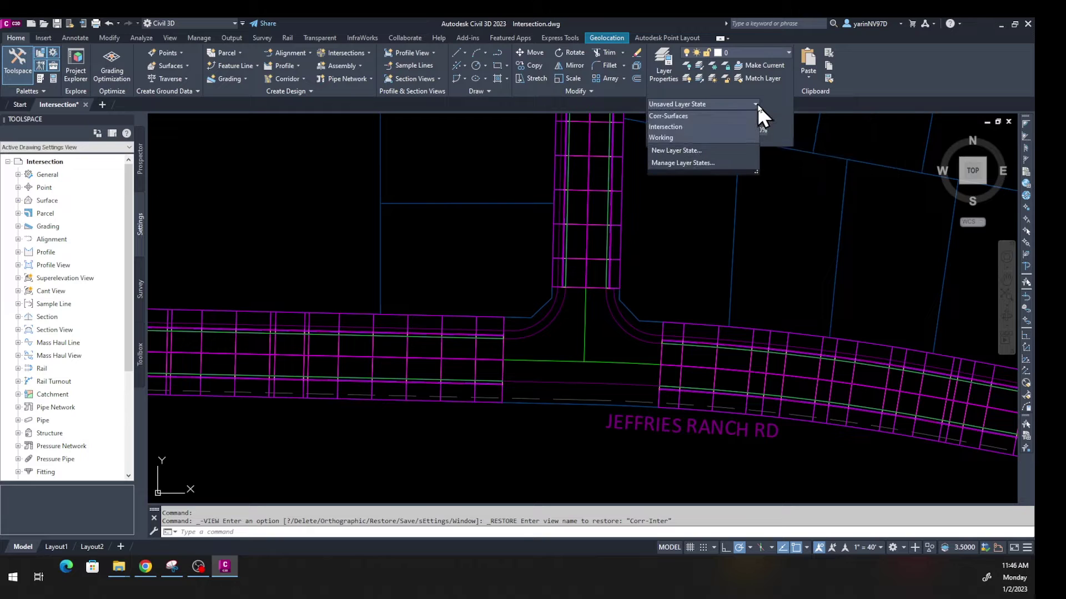
left_click(675, 126)
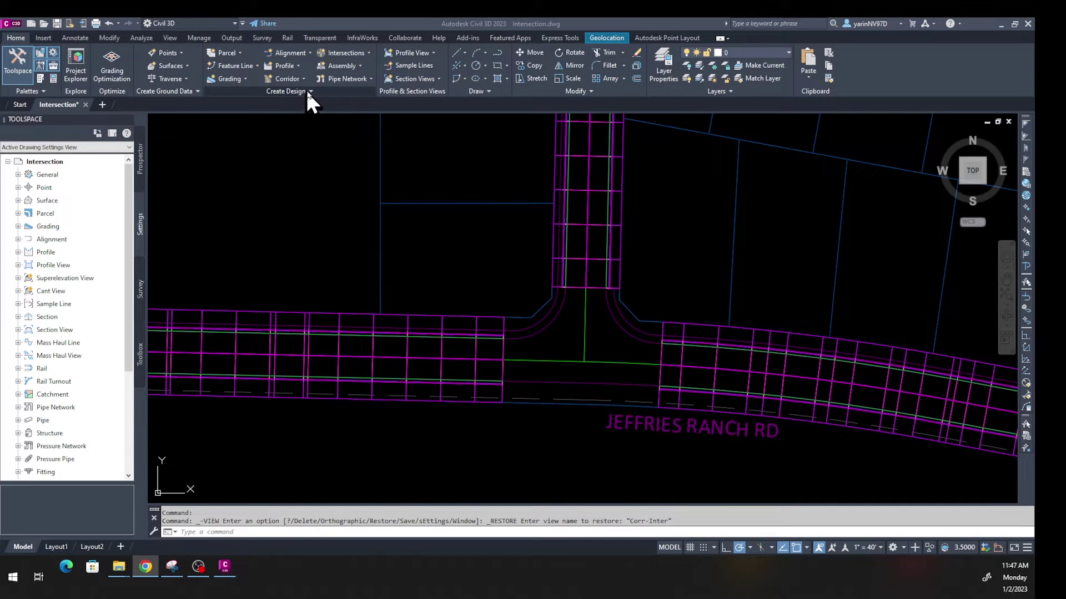
Start creating an intersection object at the point where the Jeffries Ranch Rd and Ascent Pl centerlines meet.
left_click(368, 52)
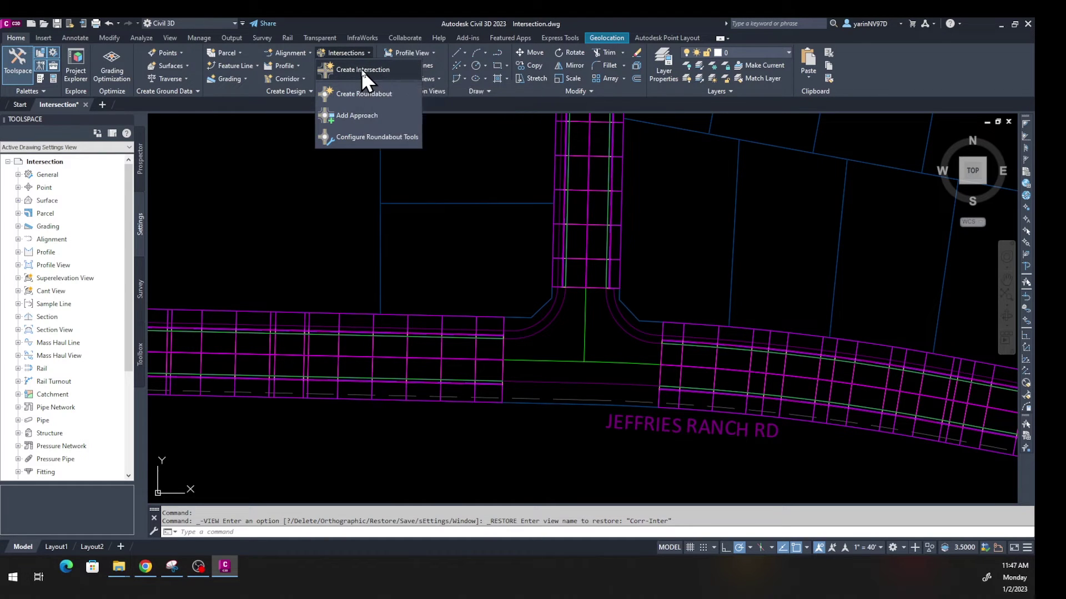
left_click(361, 69)
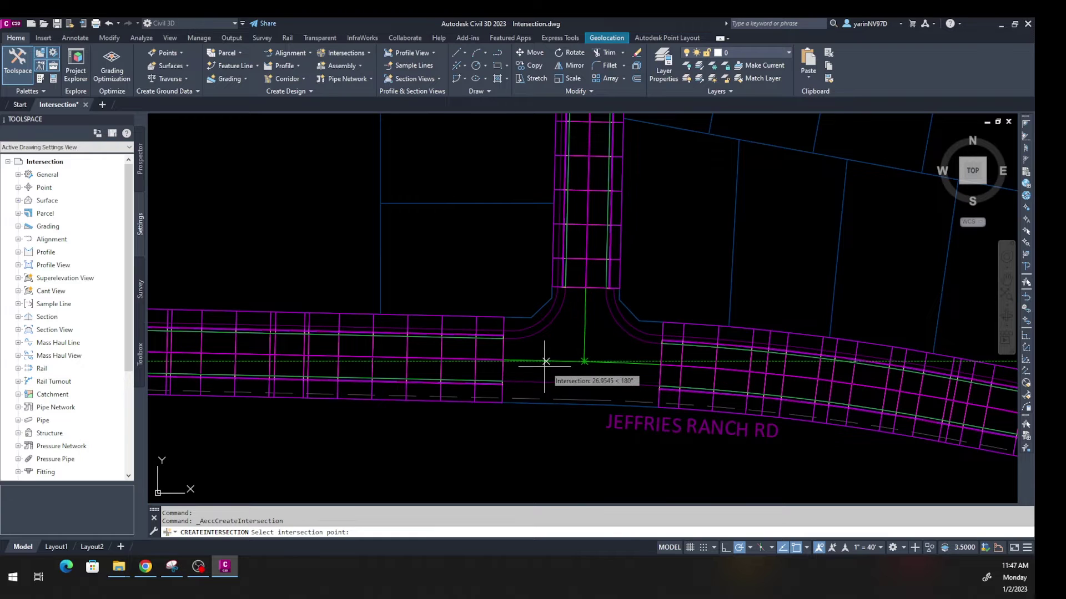
scroll(580, 357, "up", 4)
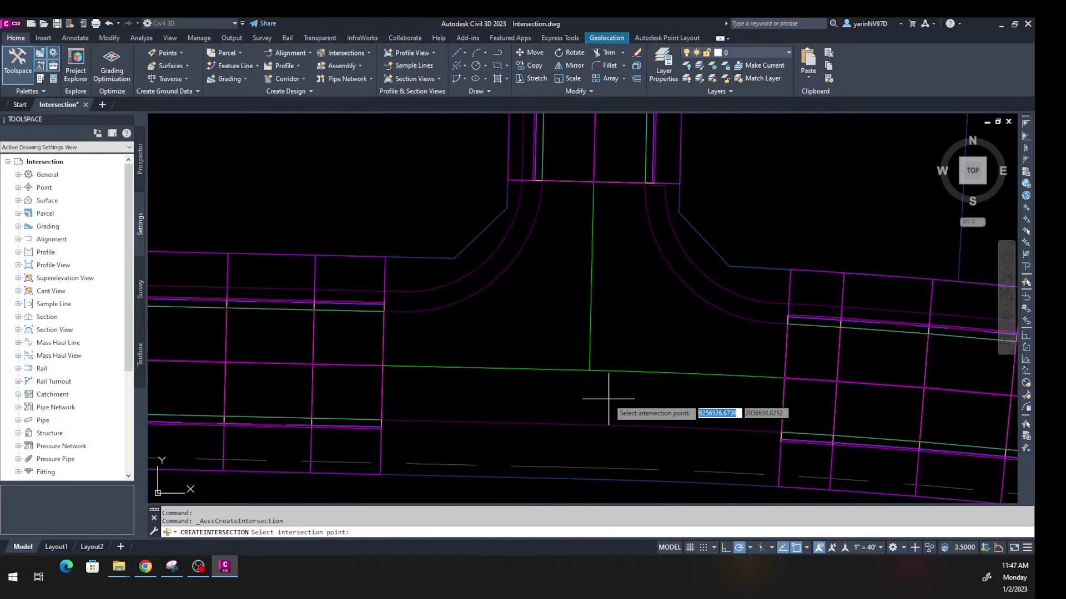
left_click(588, 369)
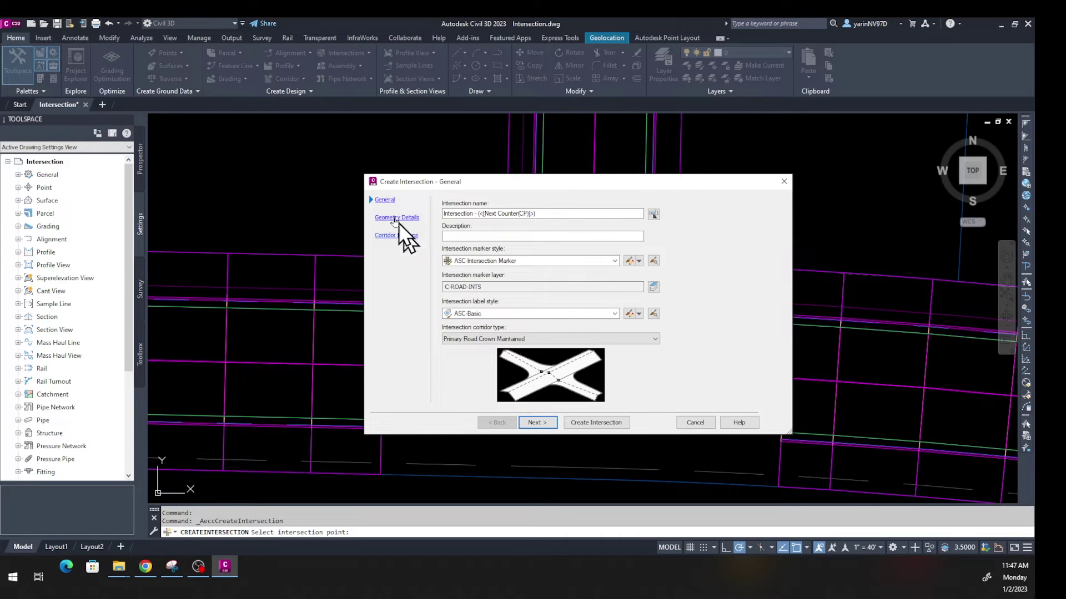
Name the intersection "Jeff Intersection" and proceed to its geometry details.
left_click(387, 201)
left_click(549, 211)
left_click_drag(519, 213, 420, 213)
left_click(551, 213)
left_click_drag(551, 213, 438, 213)
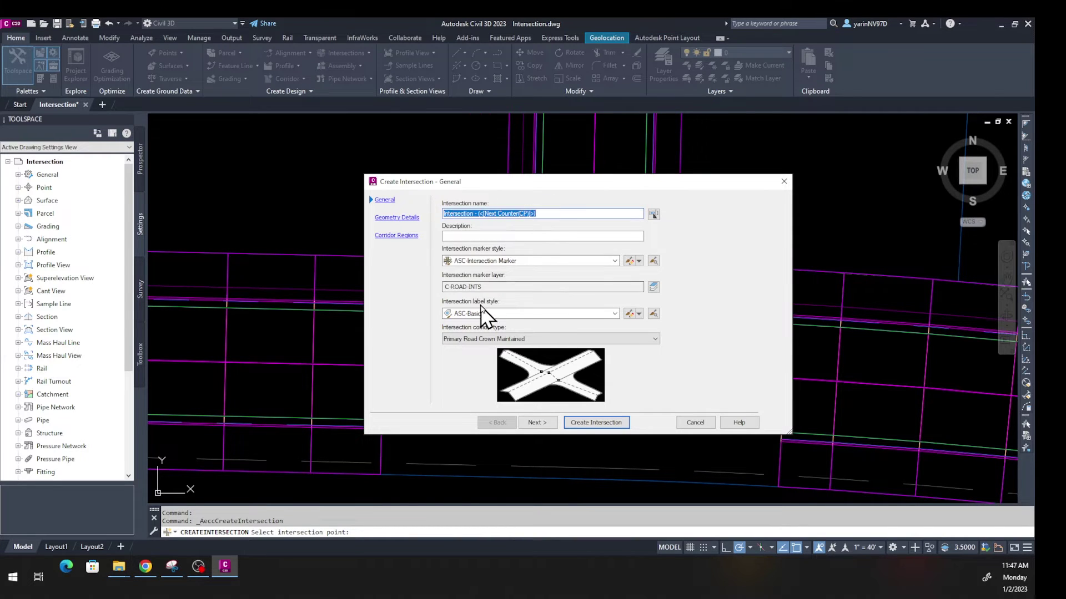
type("J")
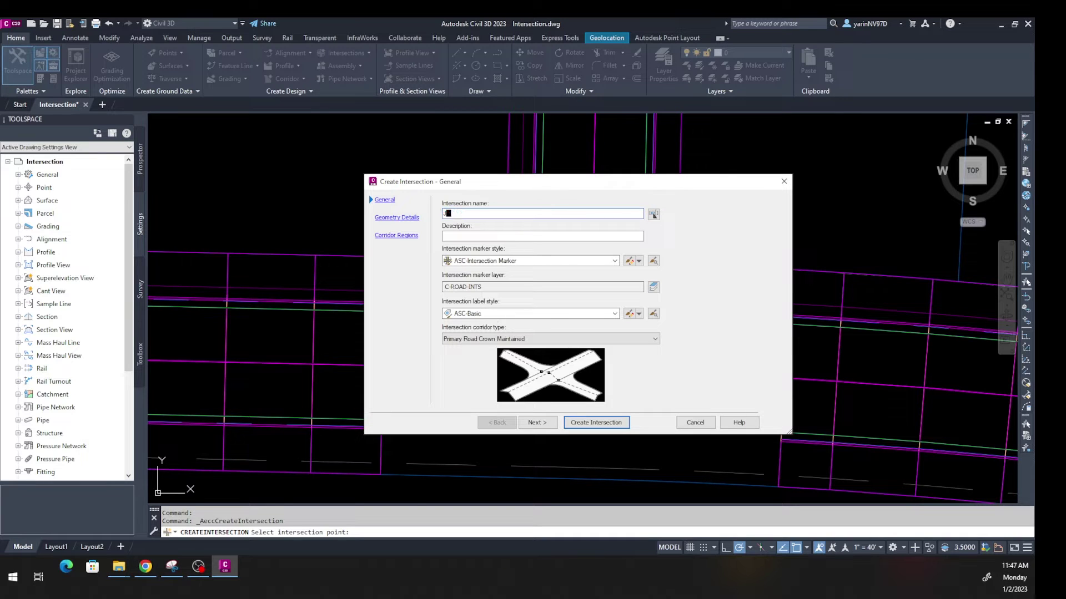
type("eff Intersection")
left_click(537, 423)
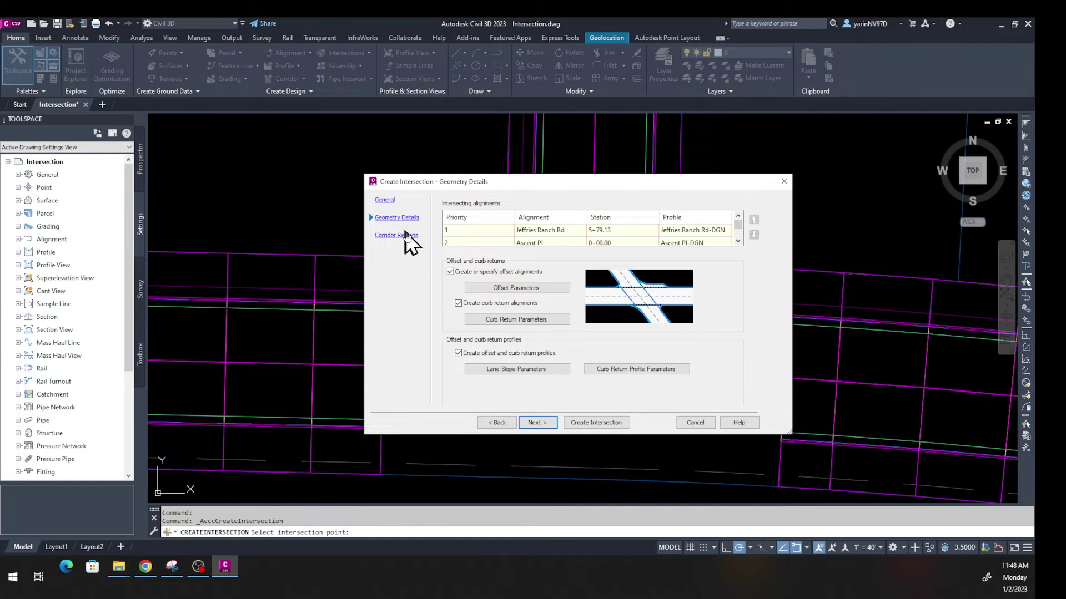
In the offset parameters, set Jeffries Ranch Rd's left and right offset values to 15 ft and change Ascent Pl's left offset value.
key("alt+Tab")
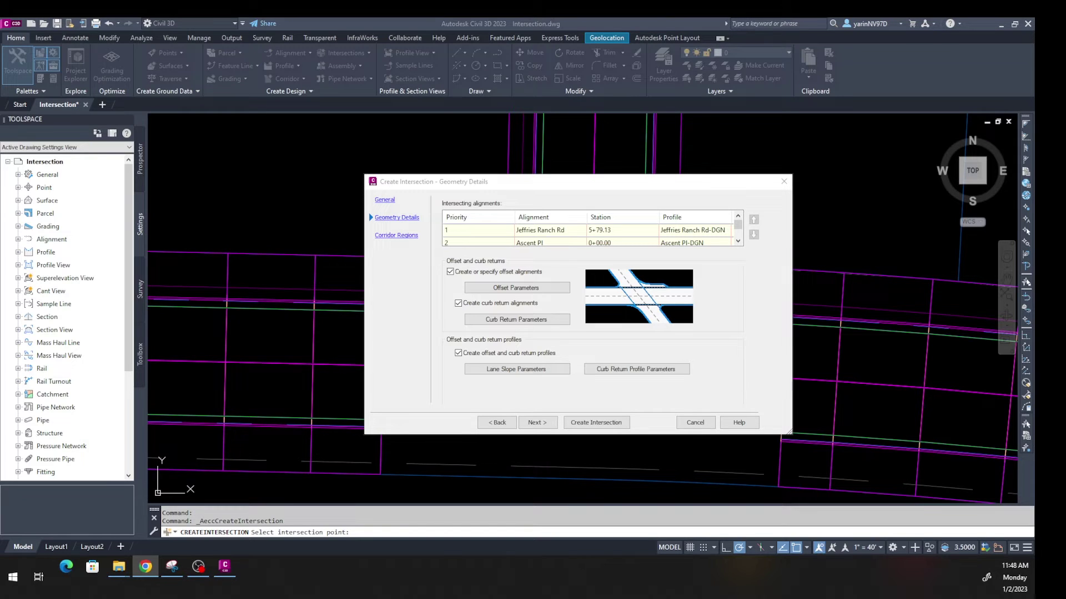
left_click_drag(560, 180, 191, 61)
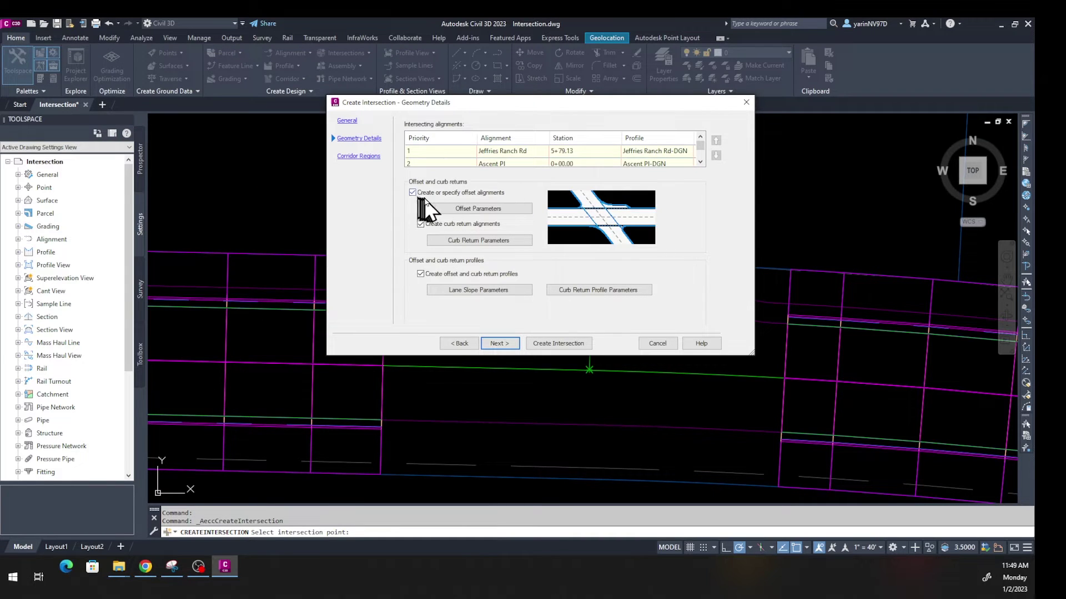
left_click(492, 210)
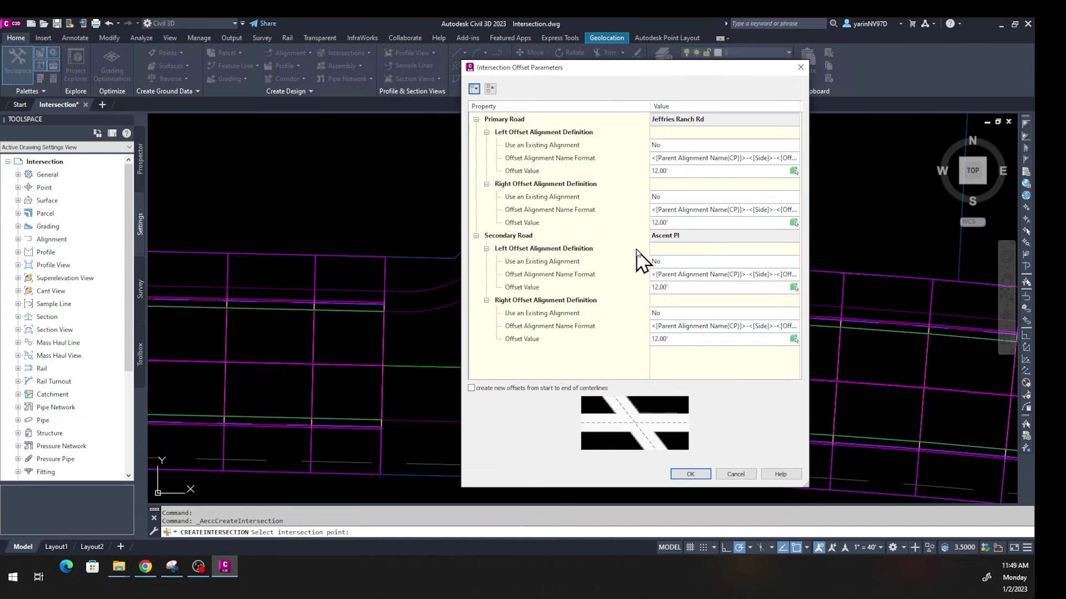
left_click_drag(603, 72, 480, 42)
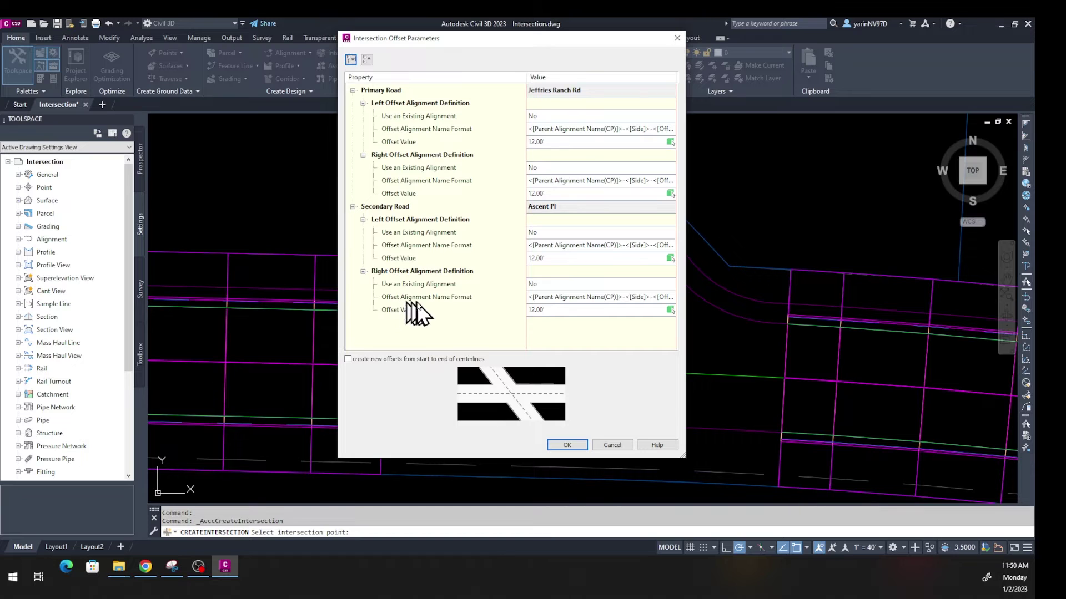
left_click(540, 143)
type("15")
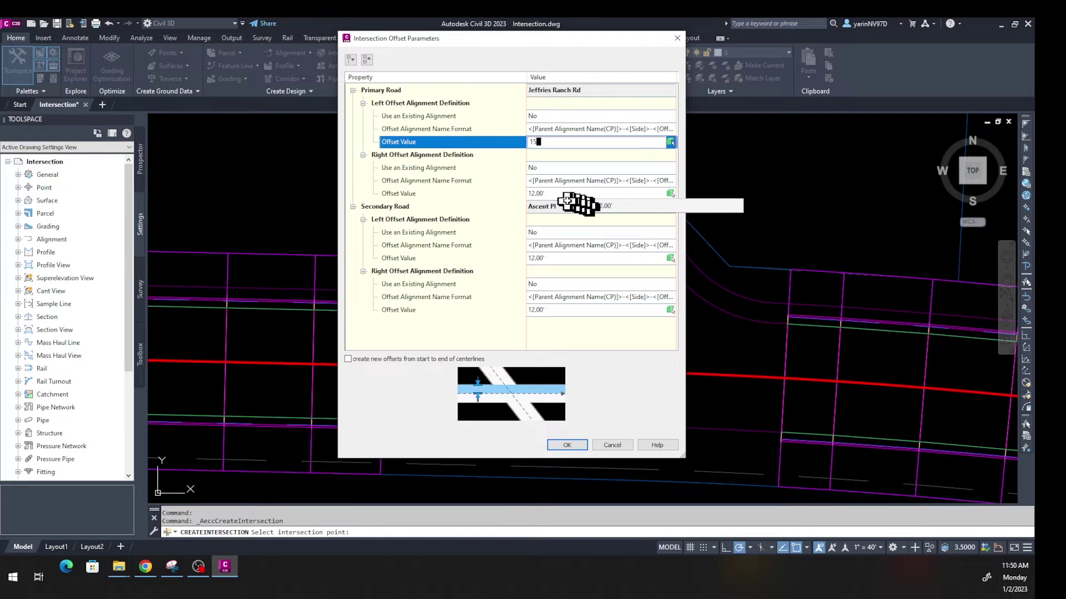
left_click(543, 194)
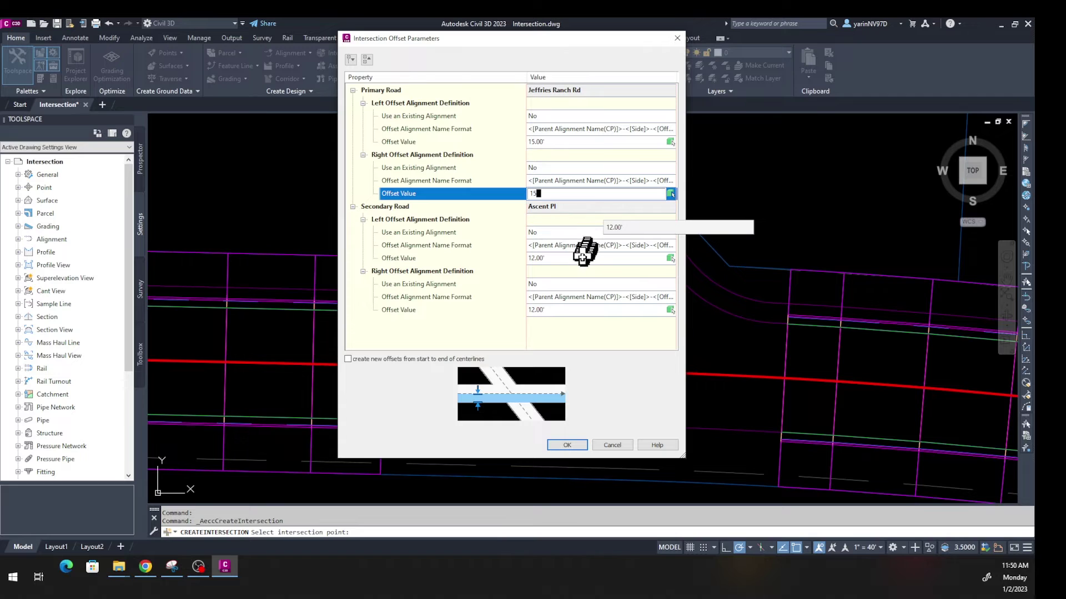
left_click(535, 260)
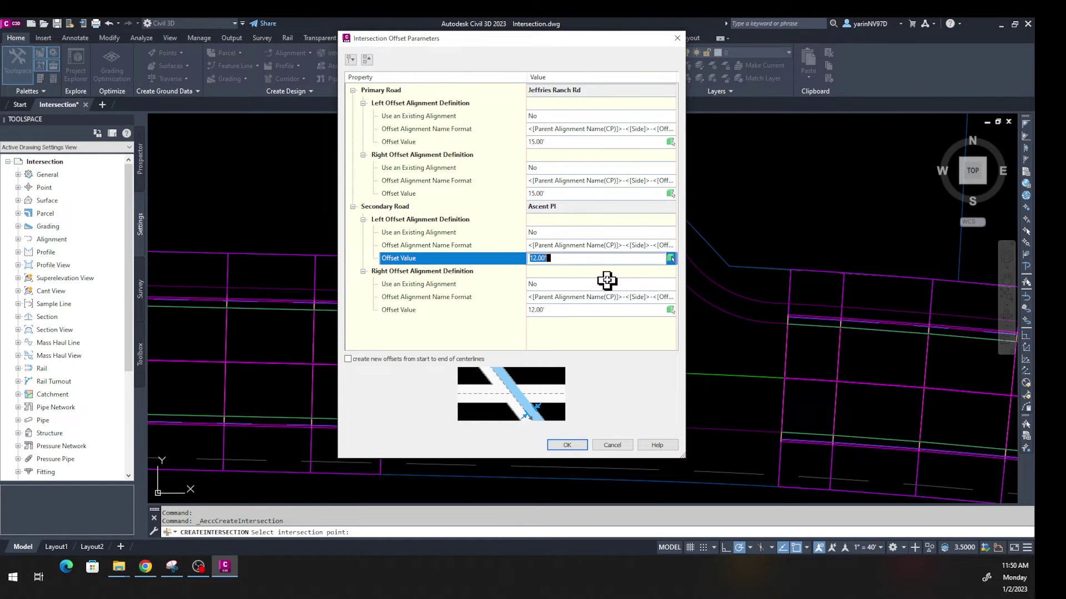
type("14.")
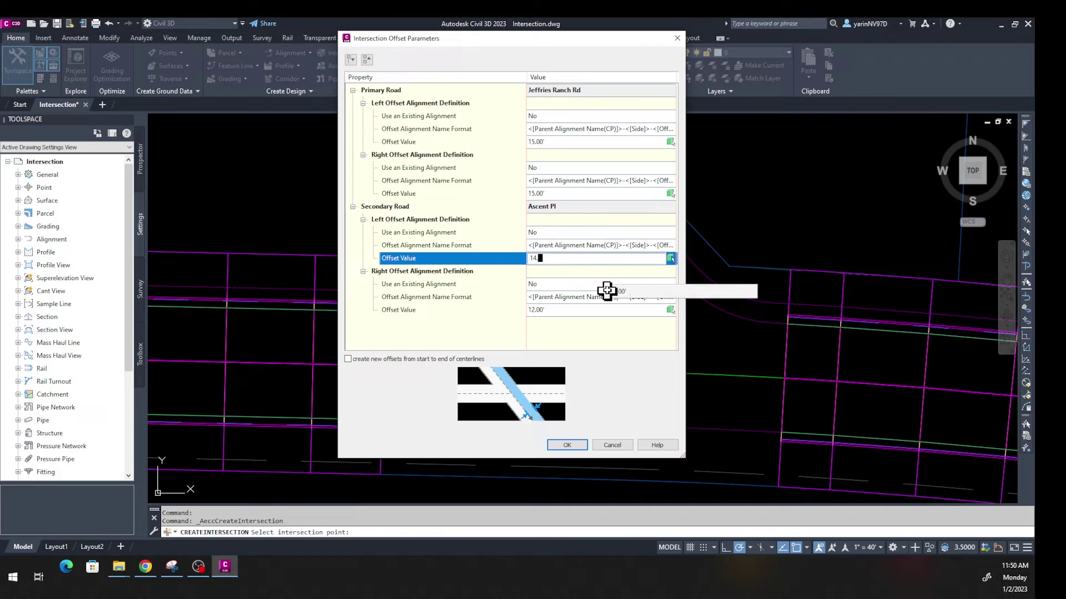
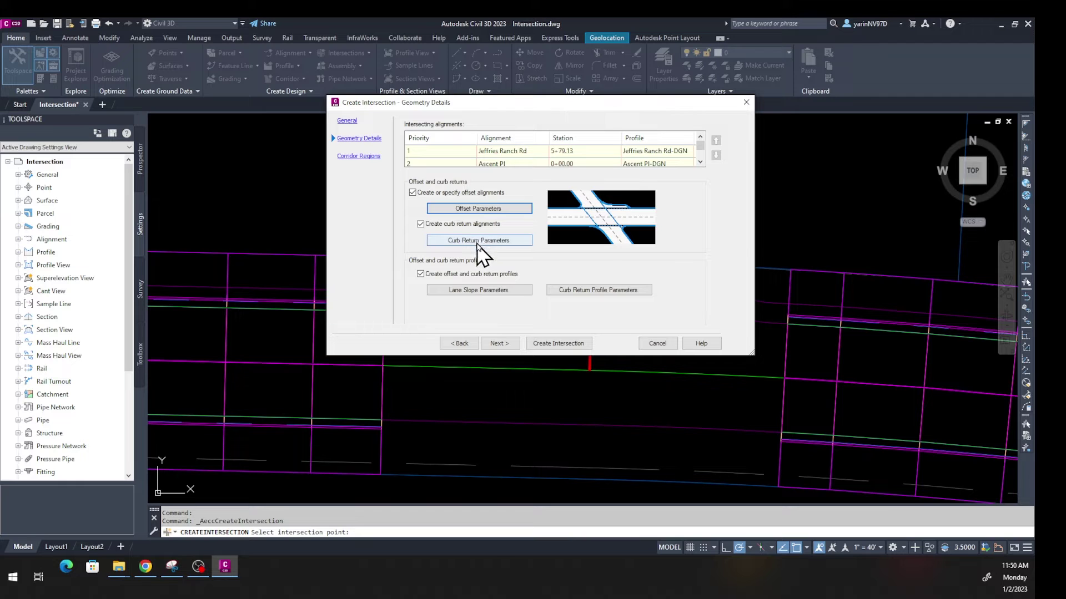
Set the circular fillet curb return radius of the NE quadrant to 38.6 ft and accept the parameters.
left_click(477, 242)
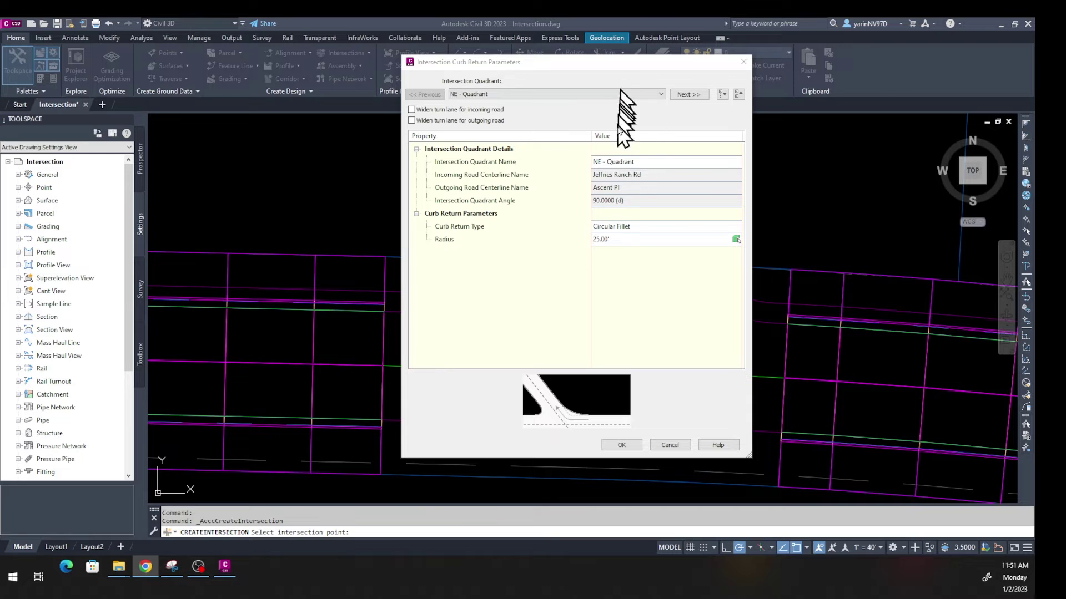
left_click(605, 240)
type("38")
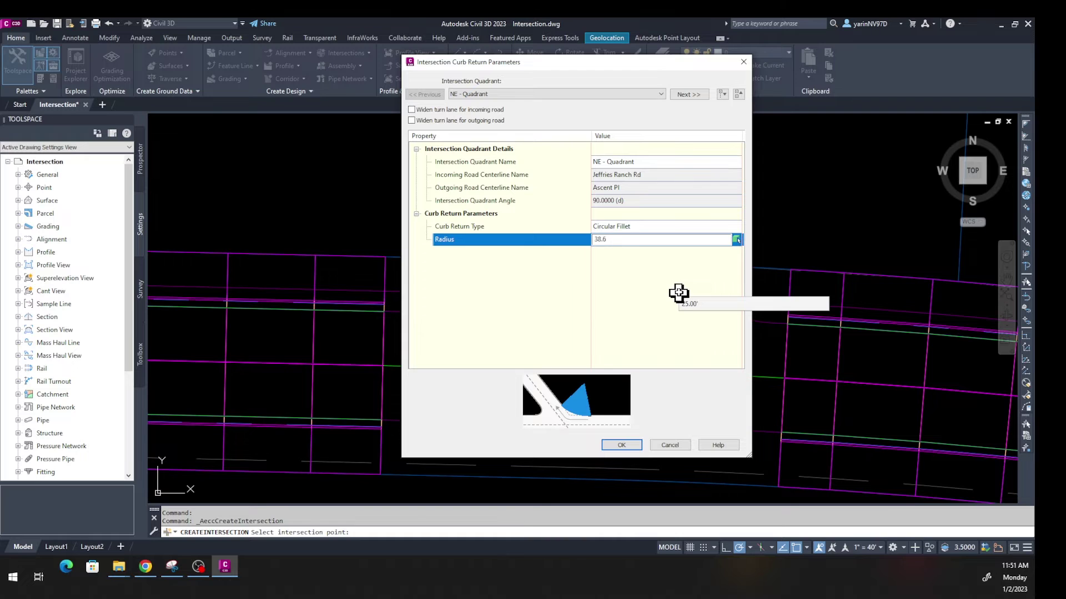
type(".6")
key("Return")
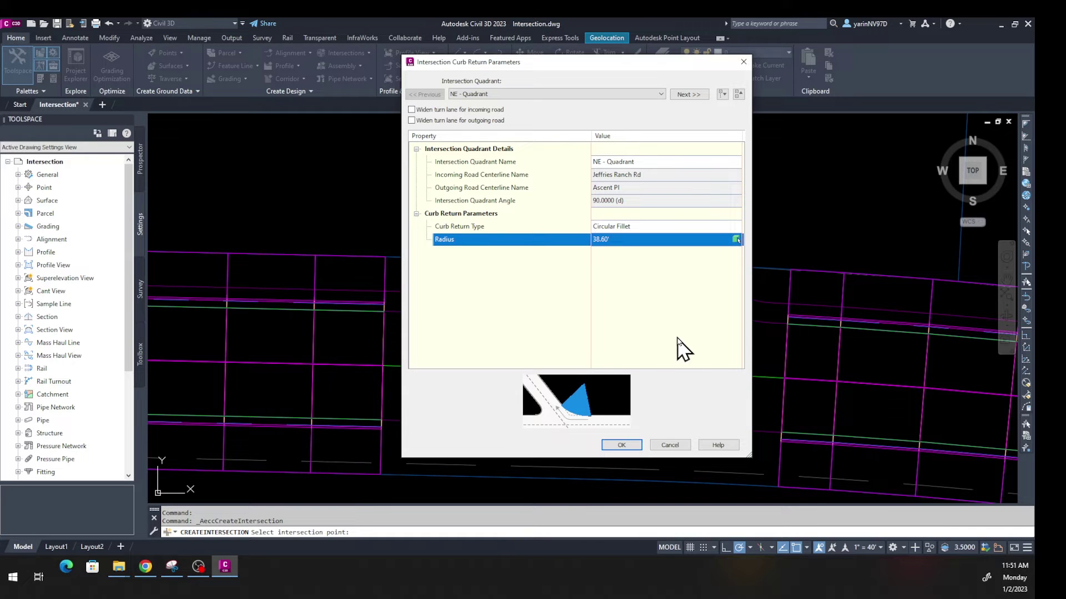
left_click(630, 445)
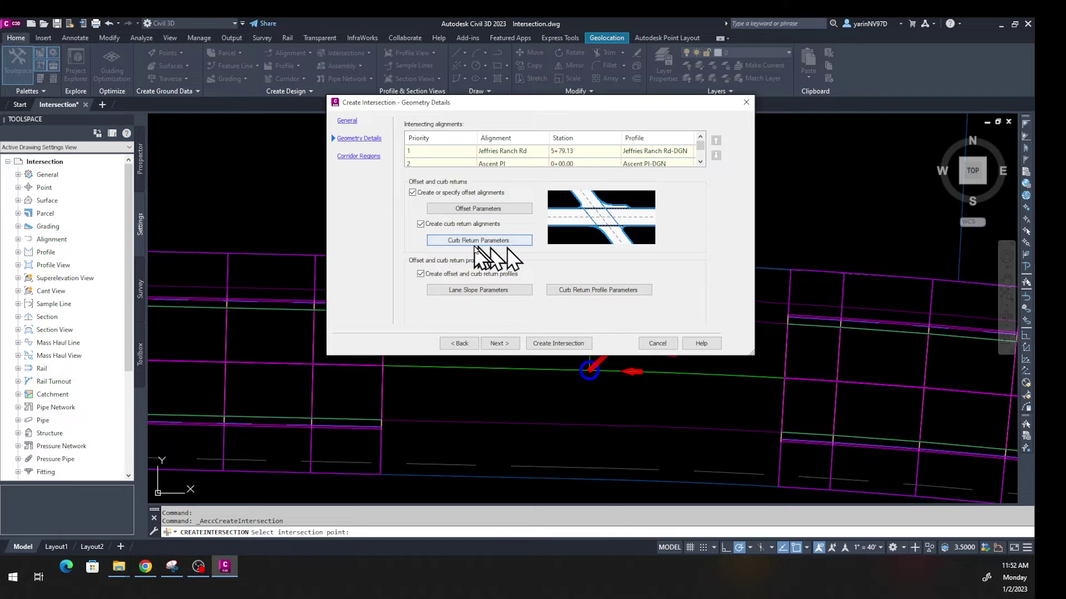
Set the NW quadrant's curb return radius to 38.6 ft and accept the parameters.
left_click(474, 243)
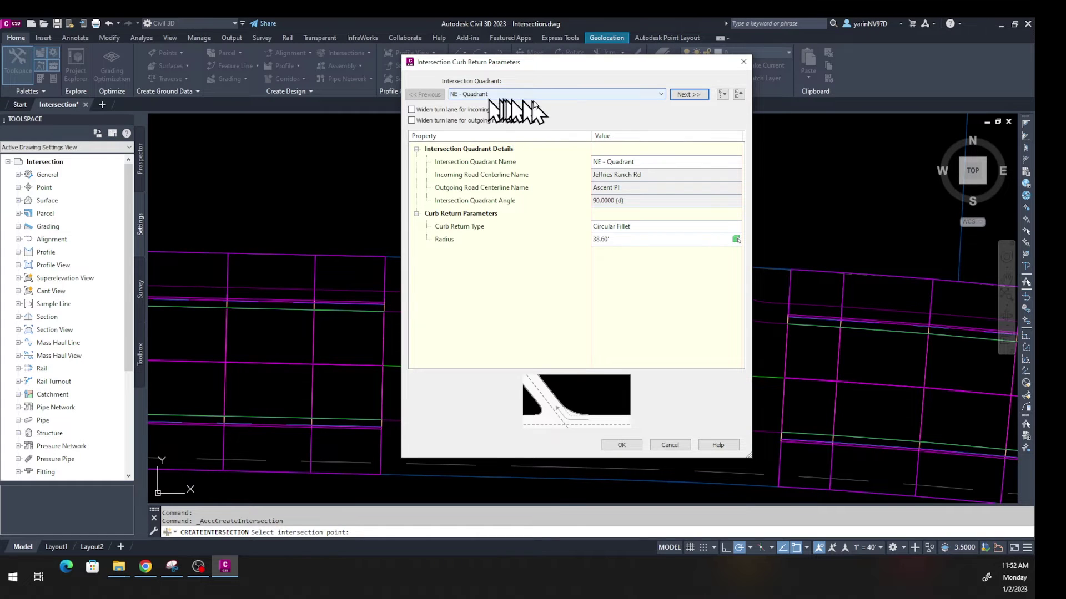
left_click(661, 94)
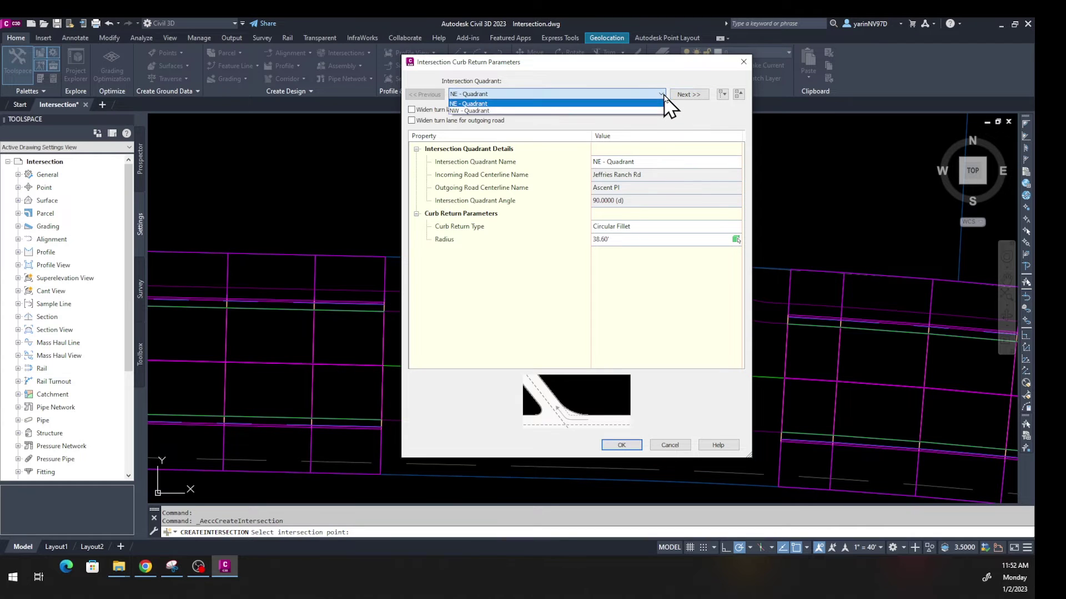
left_click(481, 111)
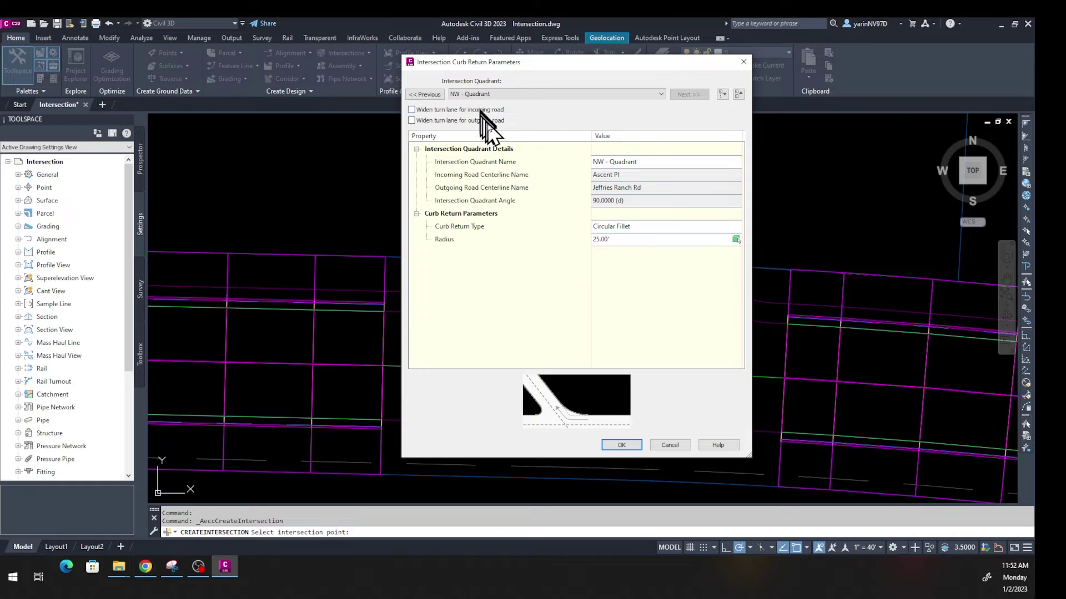
left_click(608, 240)
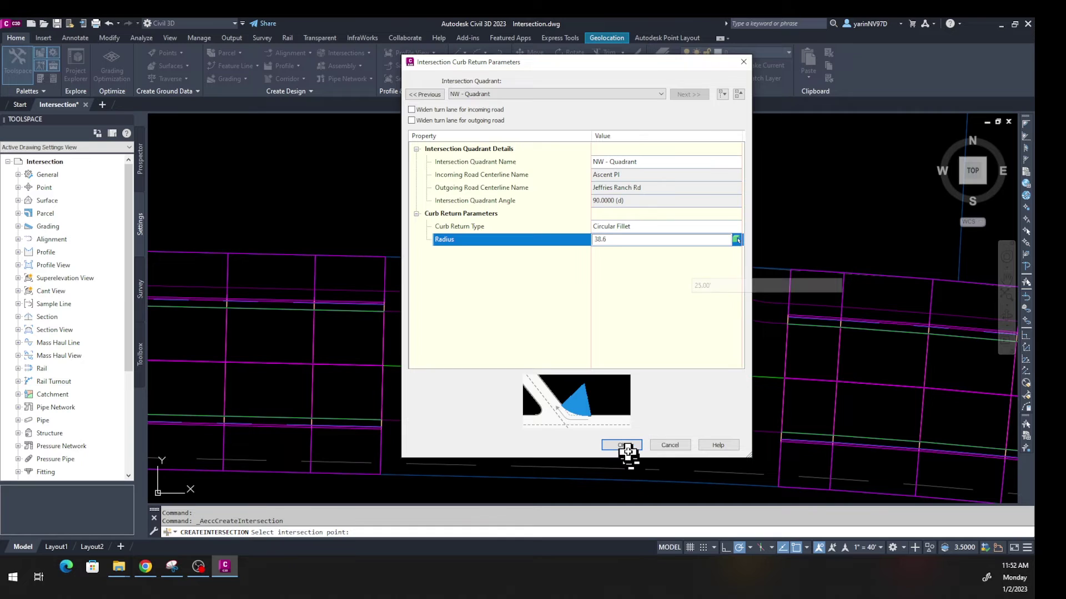
left_click(659, 287)
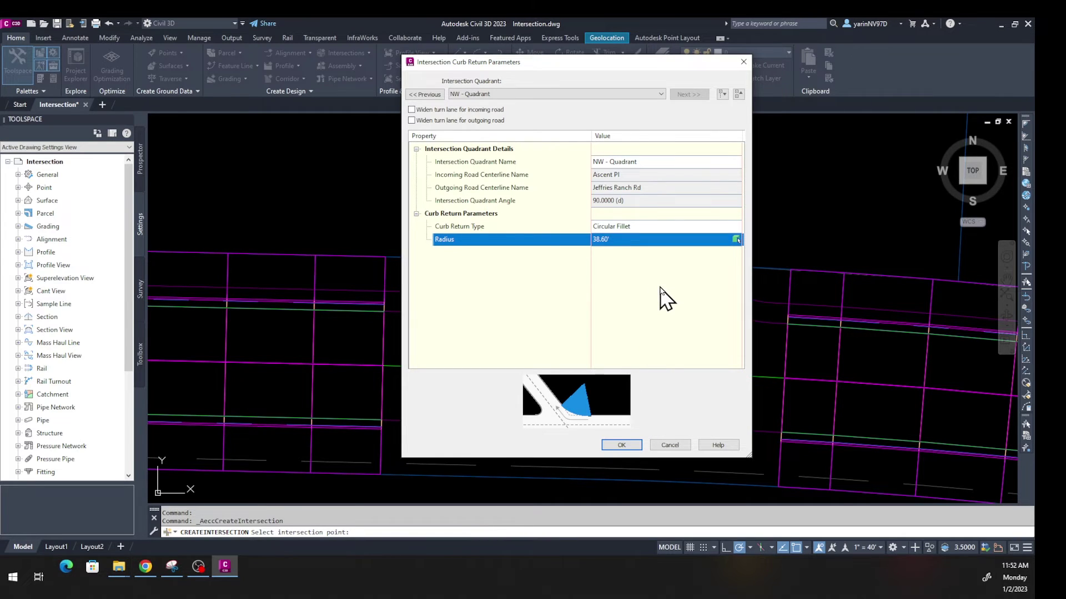
left_click(607, 446)
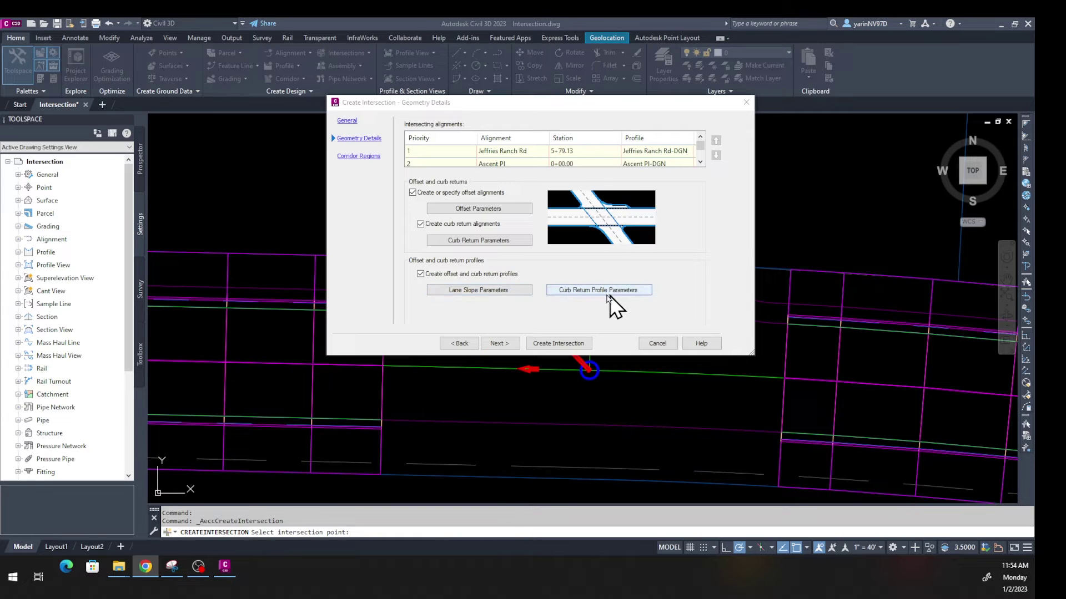
Proceed to the corridor regions, choose adding to the existing corridor Jeffries Ranch Rd, and enlarge the dialog to show all section types.
left_click(495, 344)
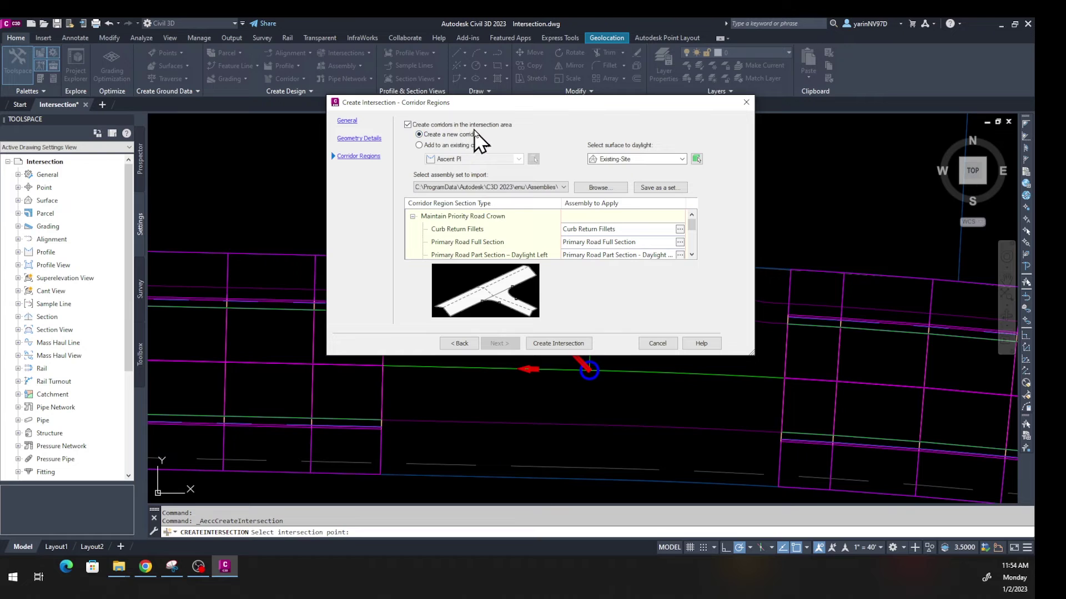
left_click(420, 146)
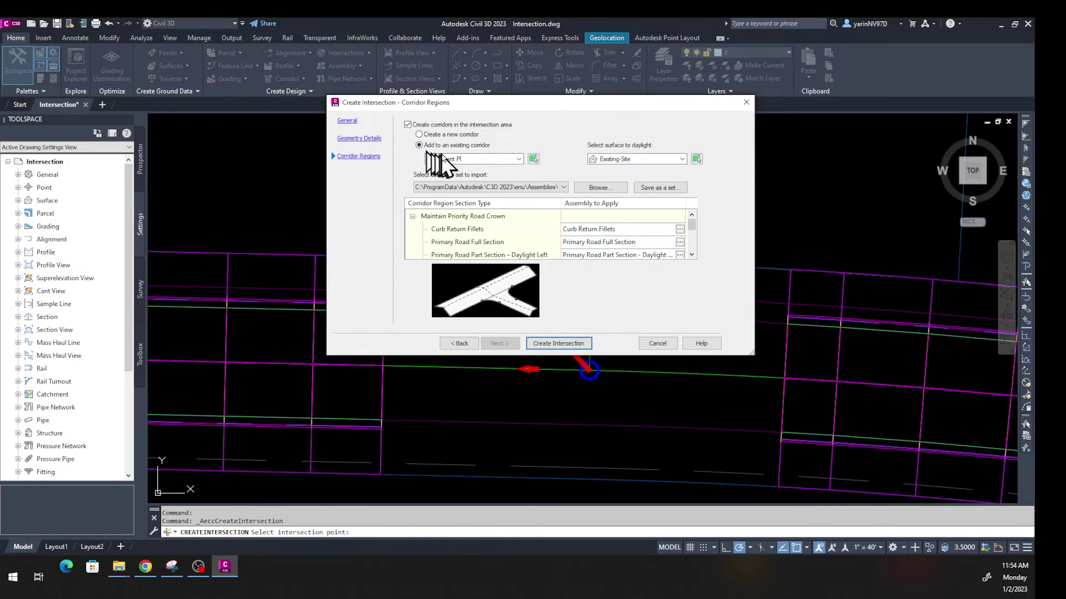
left_click(520, 158)
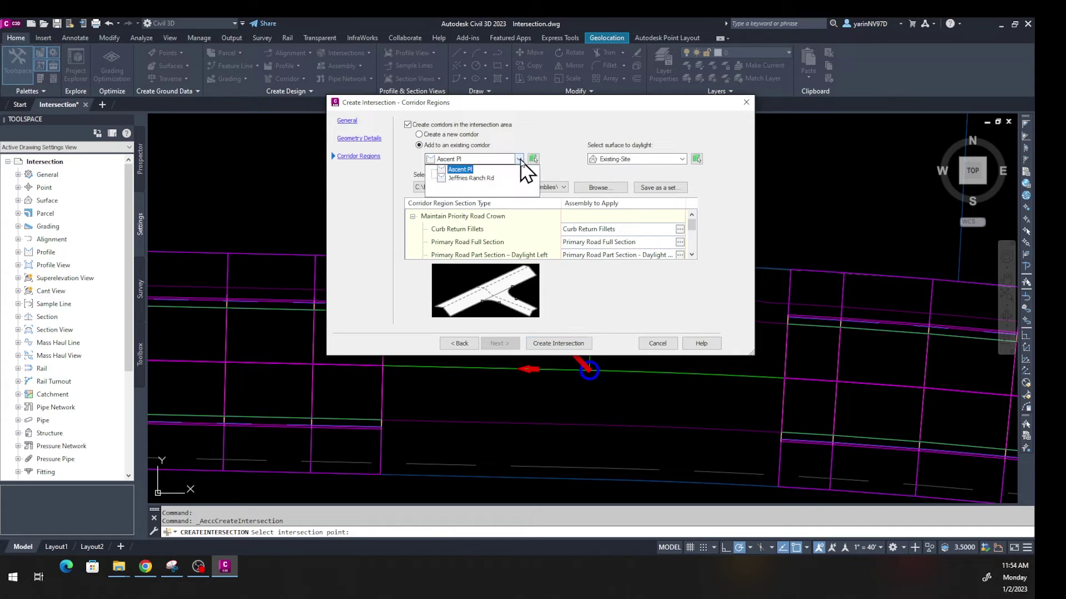
left_click(487, 177)
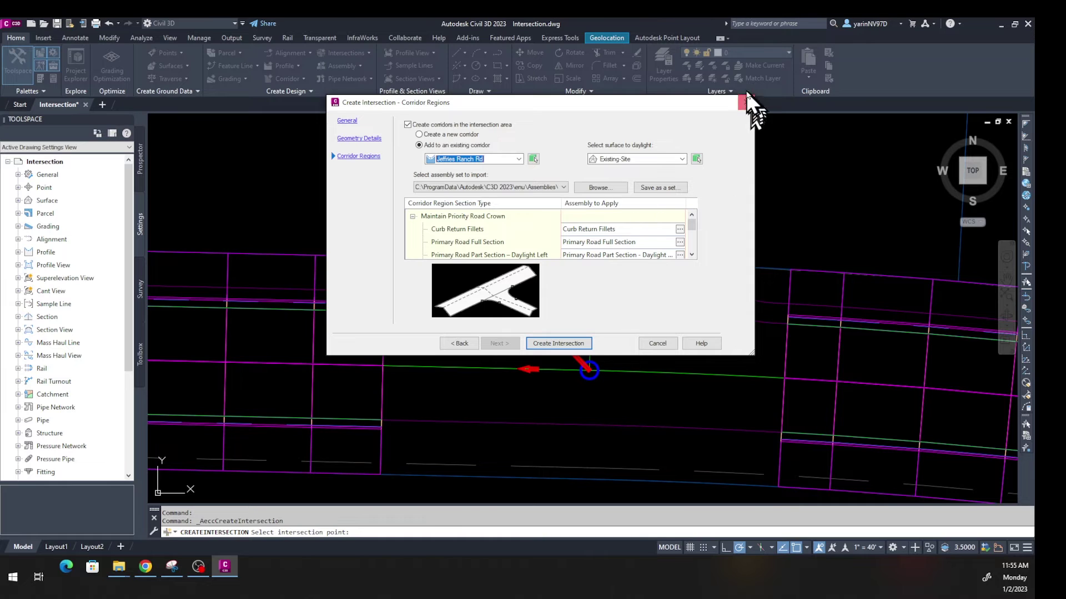
left_click_drag(709, 105, 689, 110)
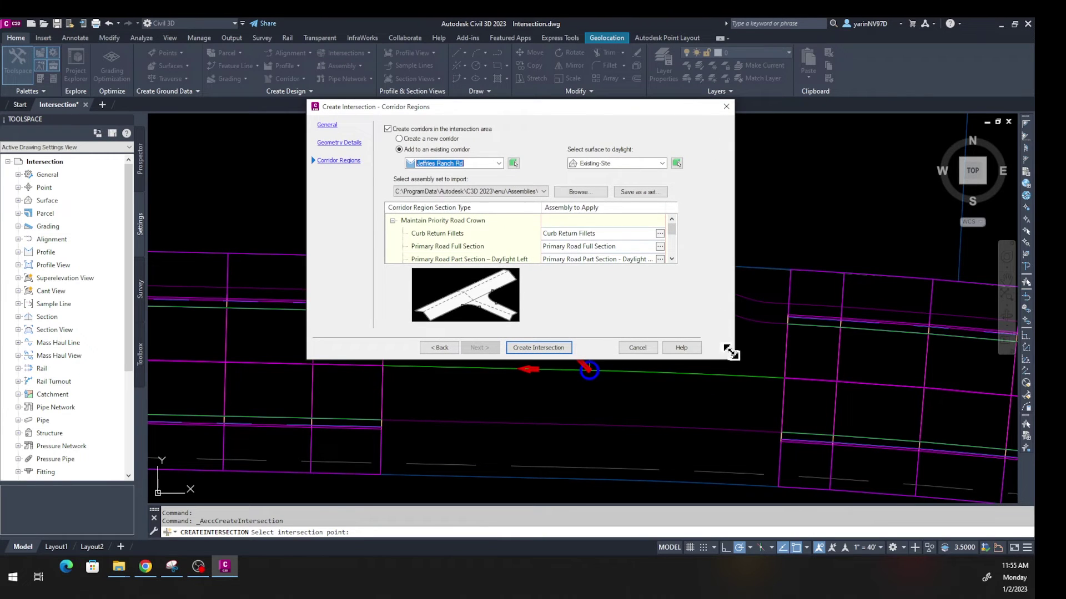
left_click_drag(730, 356, 779, 487)
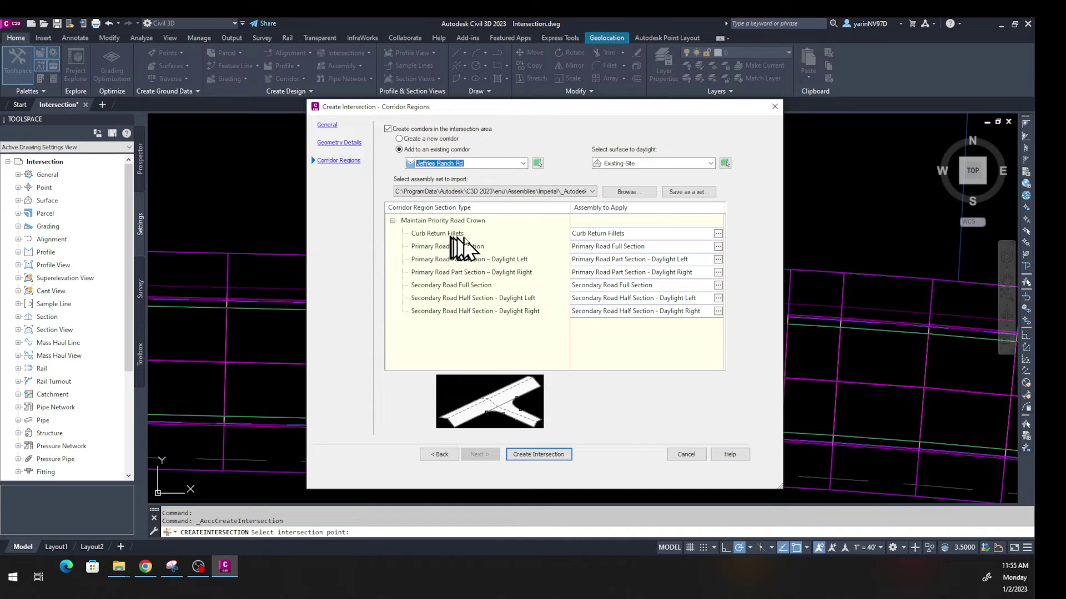
Assign the Residential-Curb Return assembly to the Curb Return Fillets region section.
left_click(717, 233)
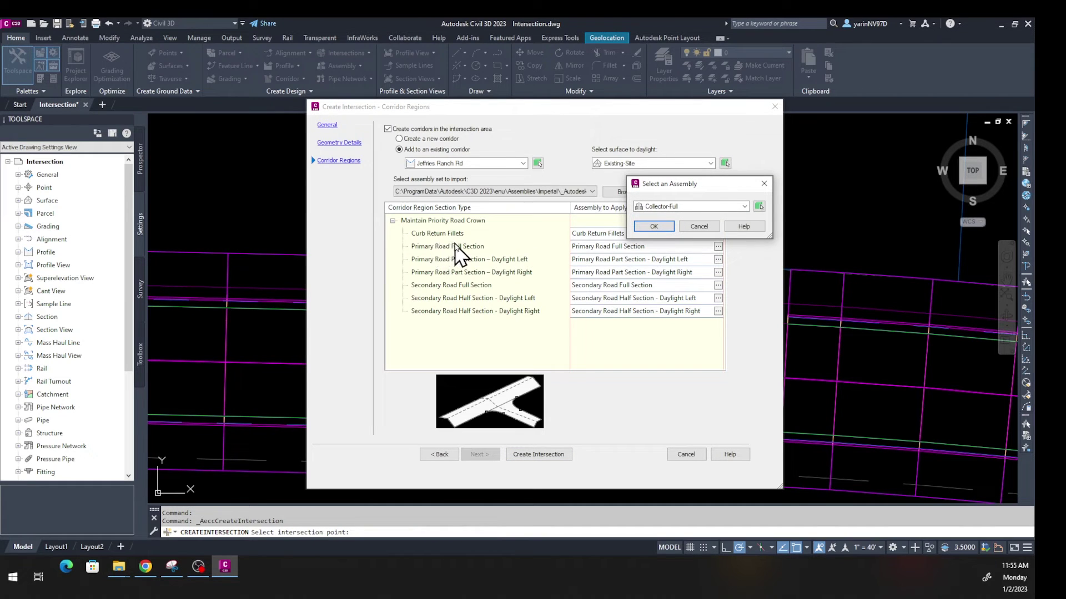
left_click(745, 207)
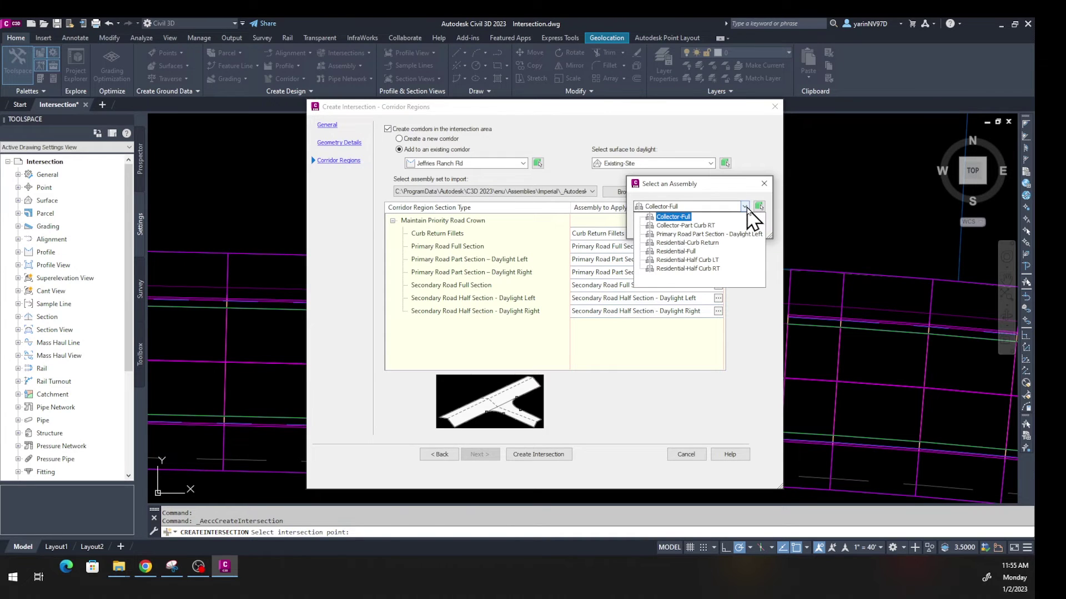
left_click(721, 243)
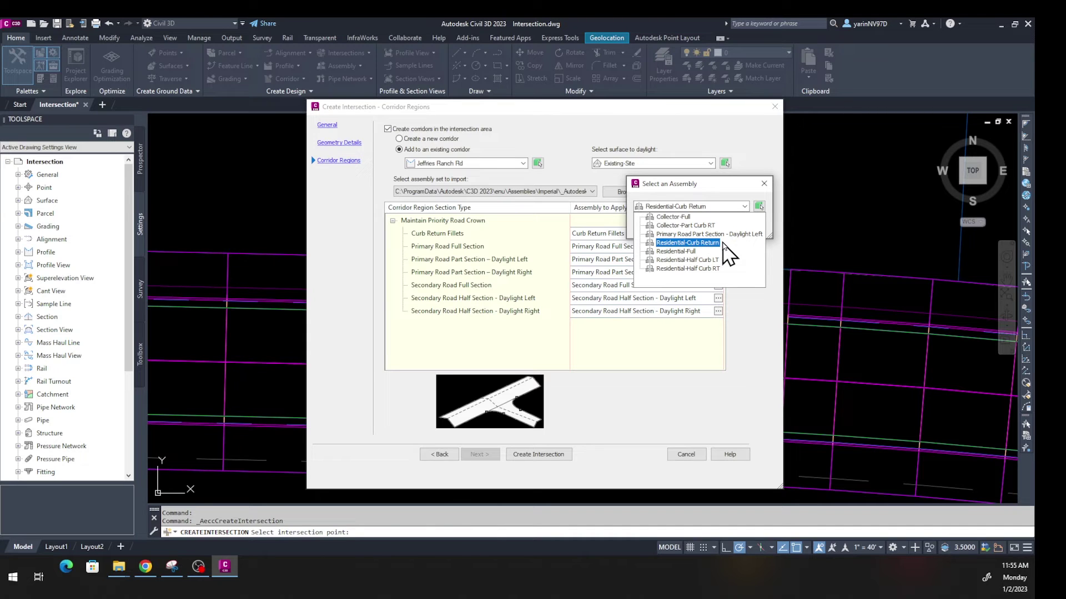
left_click(696, 243)
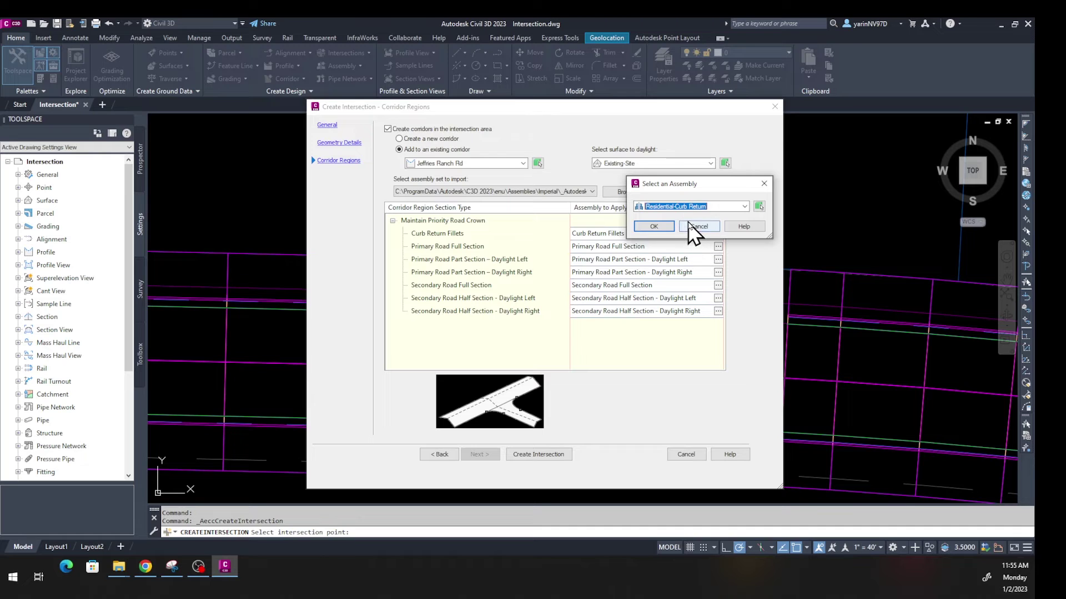
left_click(658, 228)
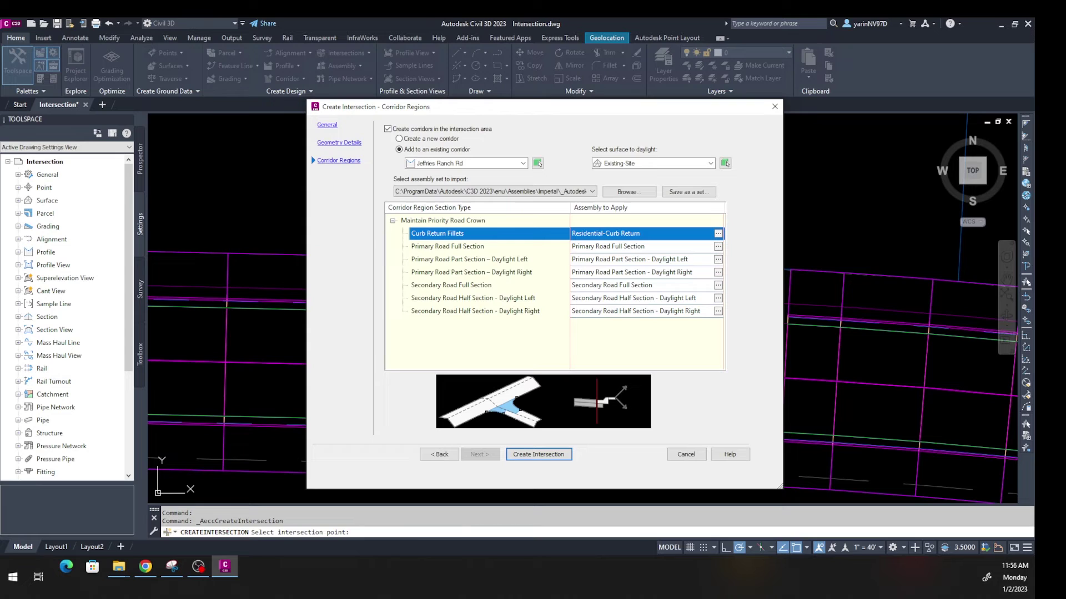
Assign the Collector-Full assembly to the Primary Road Full Section.
key("alt+Tab")
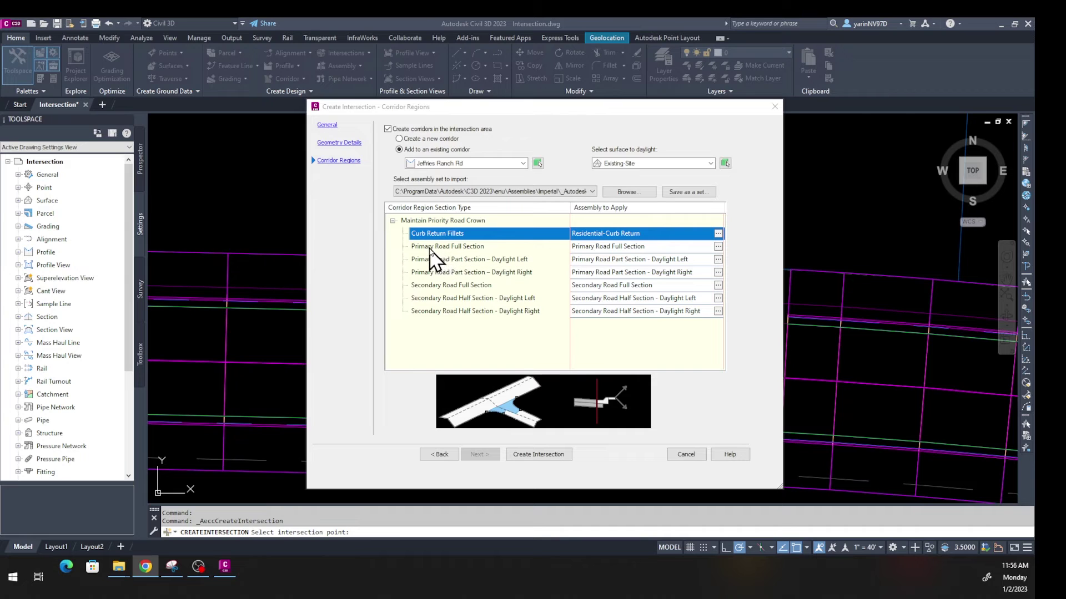
left_click(466, 248)
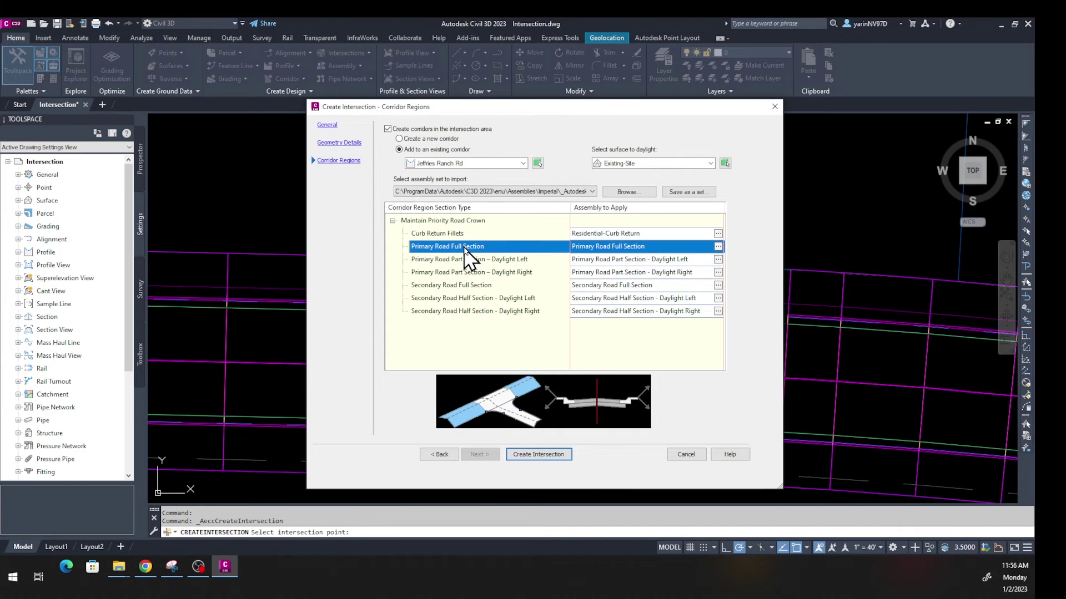
left_click(718, 247)
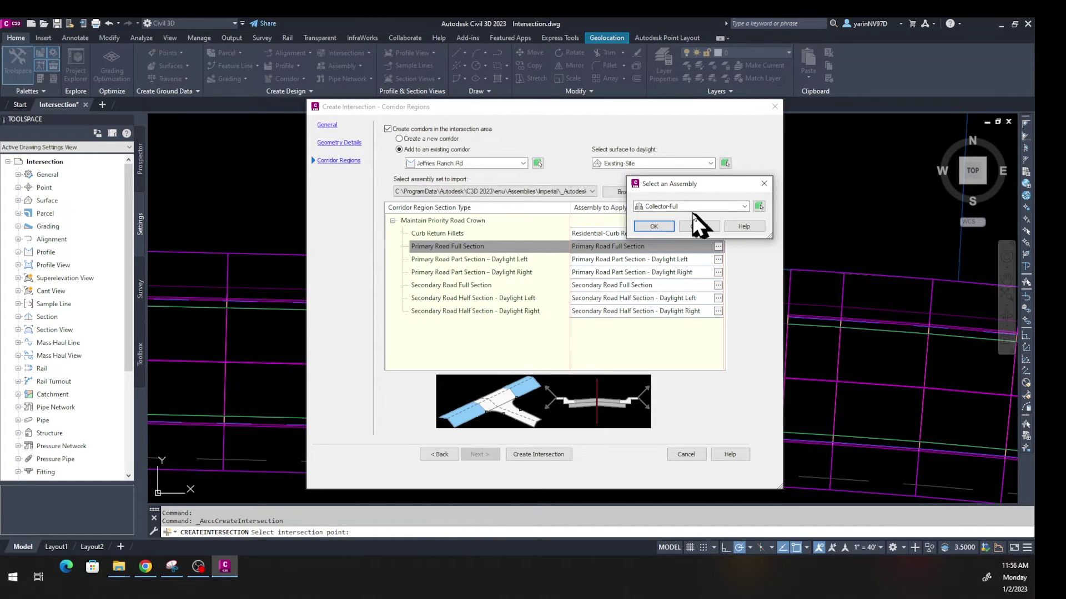
left_click(654, 226)
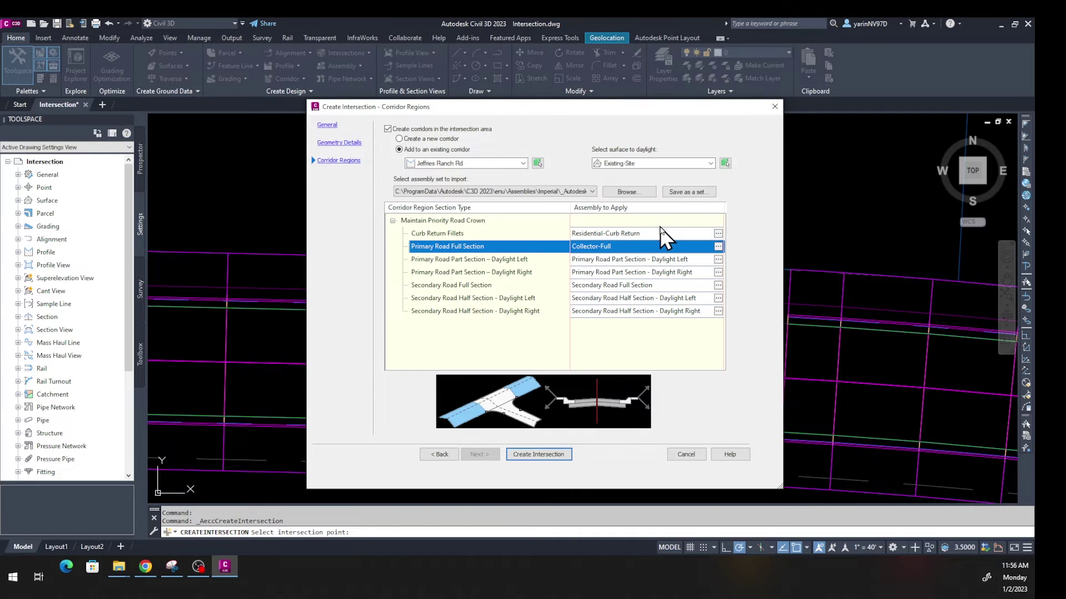
Preview the two Primary Road Part Section types and assign the Residential-Full assembly to the Secondary Road Full Section.
left_click(465, 261)
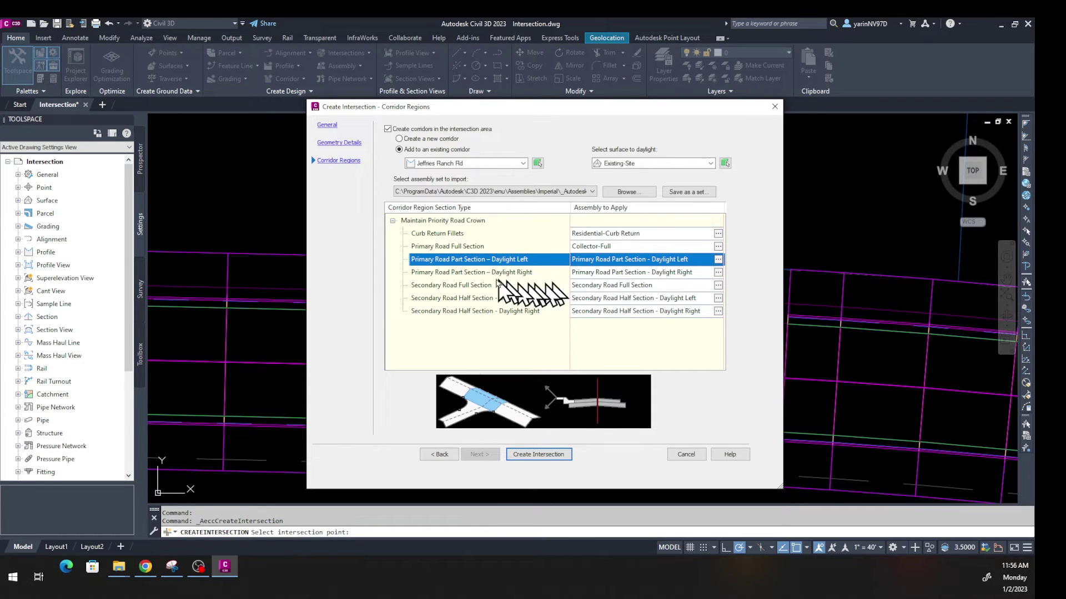
left_click(476, 272)
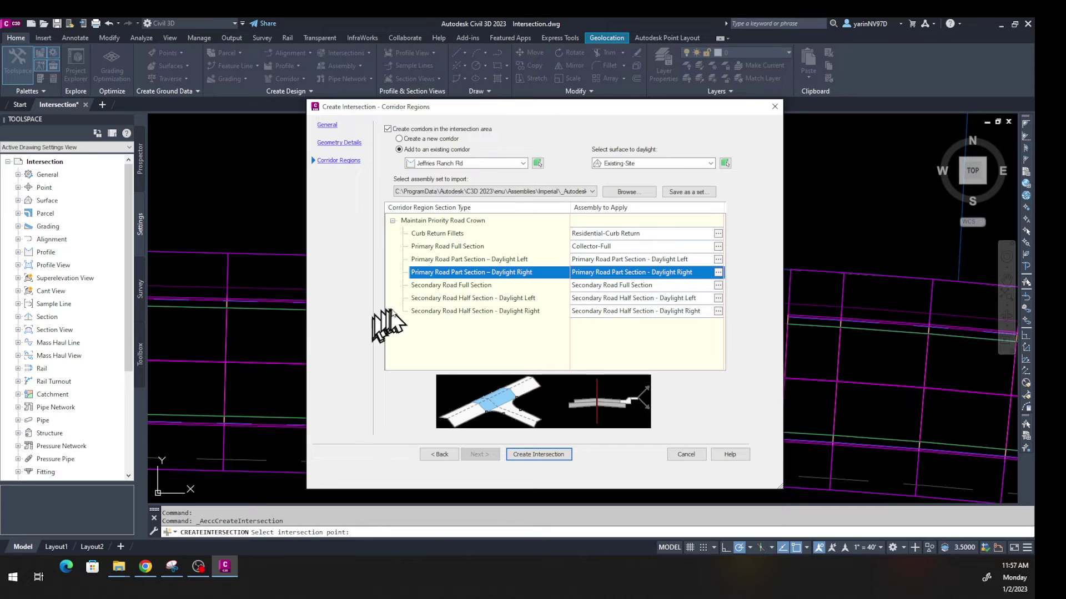
left_click(456, 286)
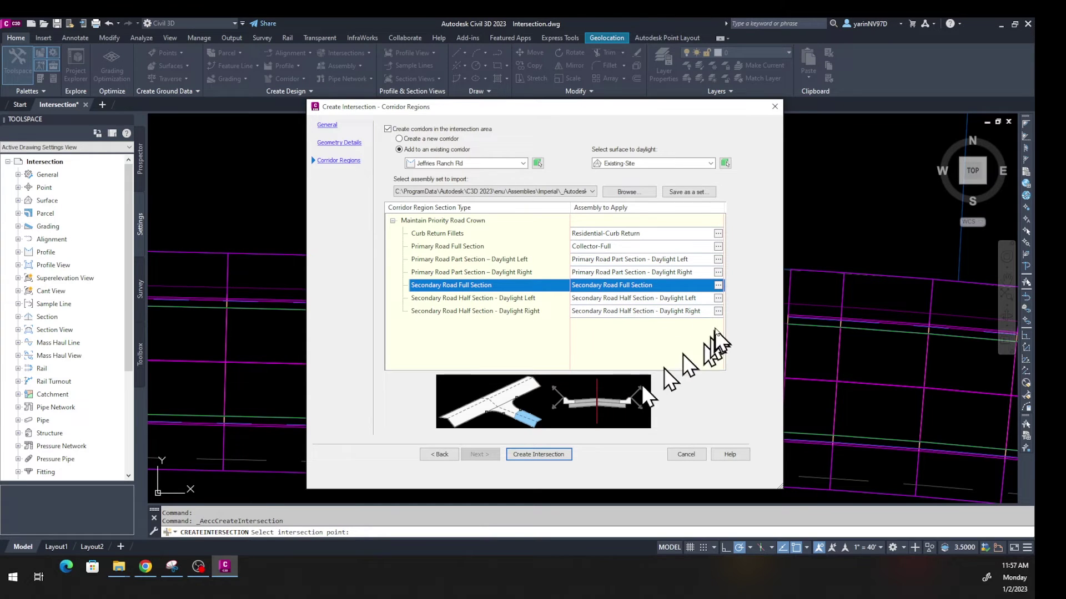
left_click(718, 285)
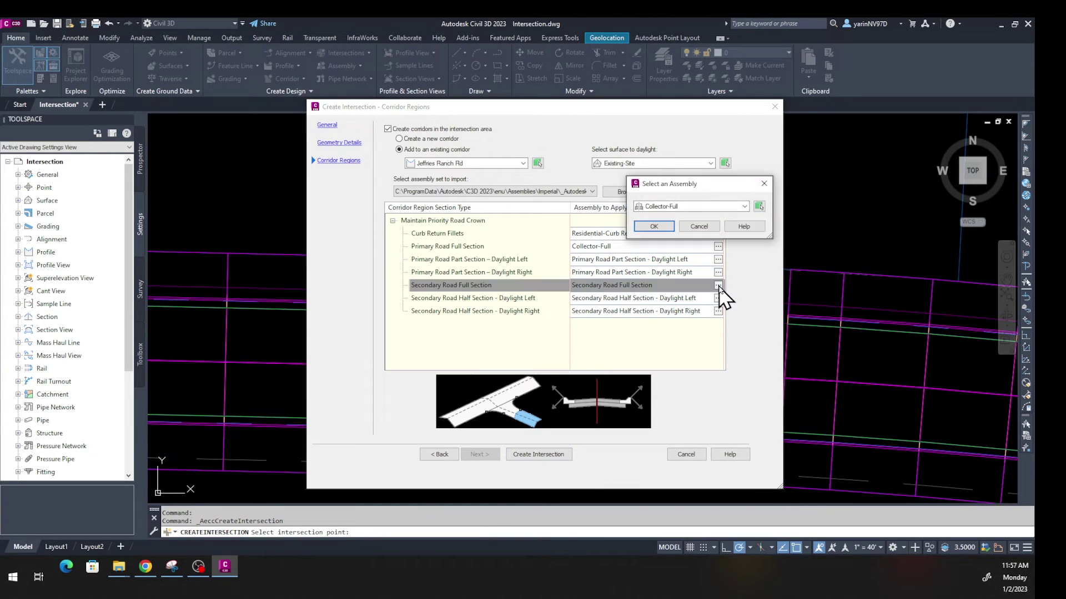
left_click(744, 206)
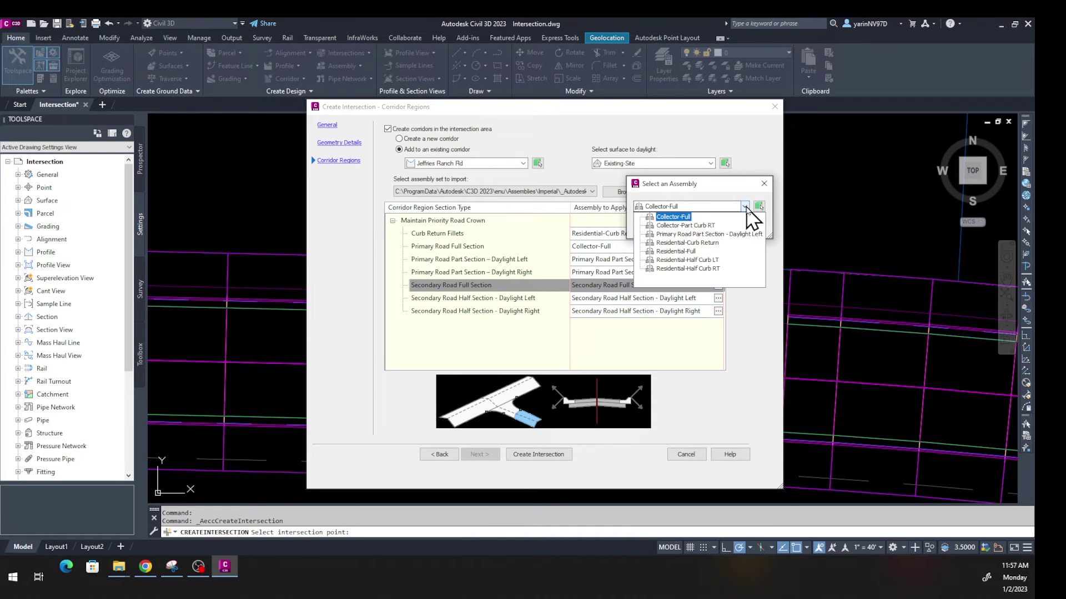
left_click(691, 252)
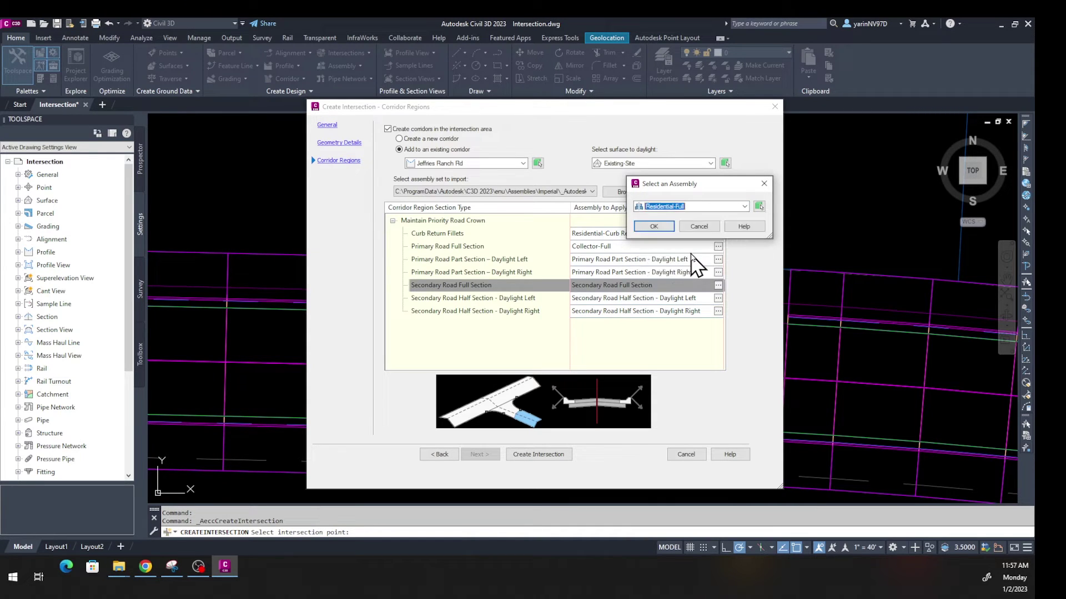
left_click(653, 227)
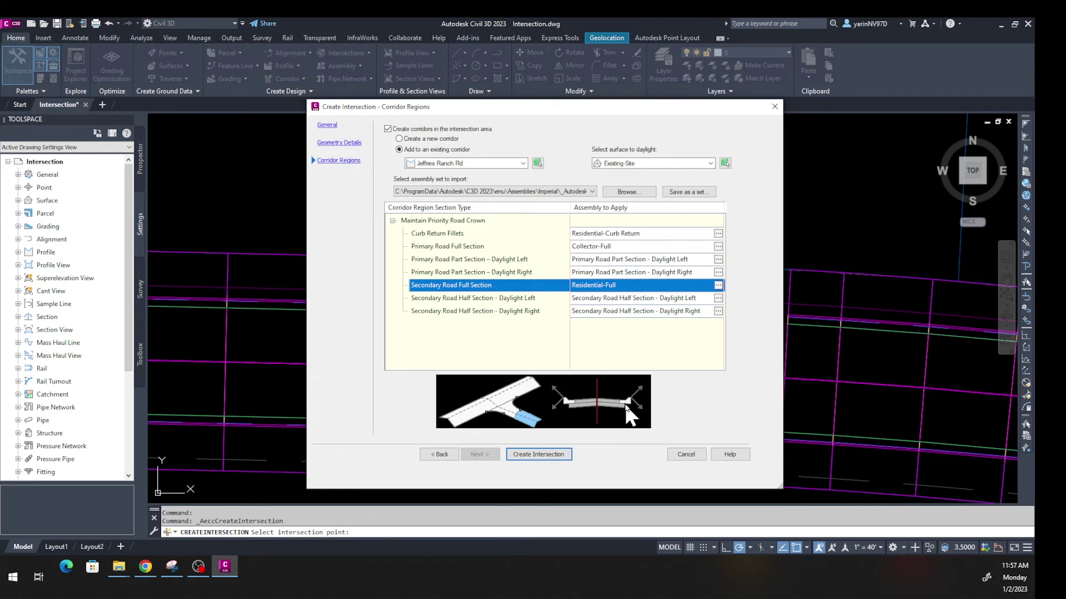
Assign the Residential-Half Curb LT assembly to the Secondary Road Half Section - Daylight Left.
left_click(462, 299)
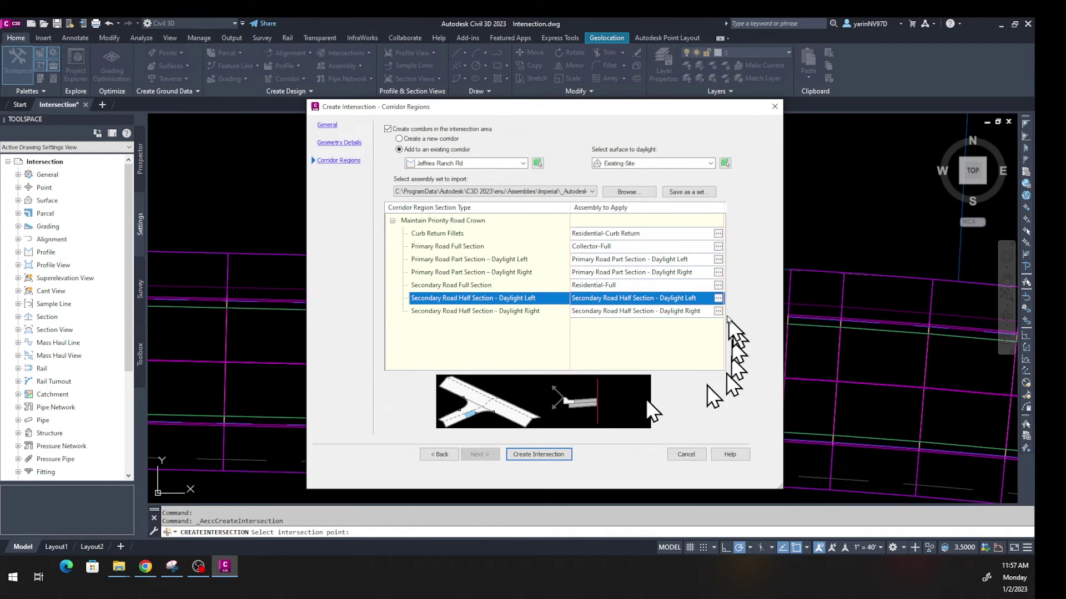
left_click(718, 298)
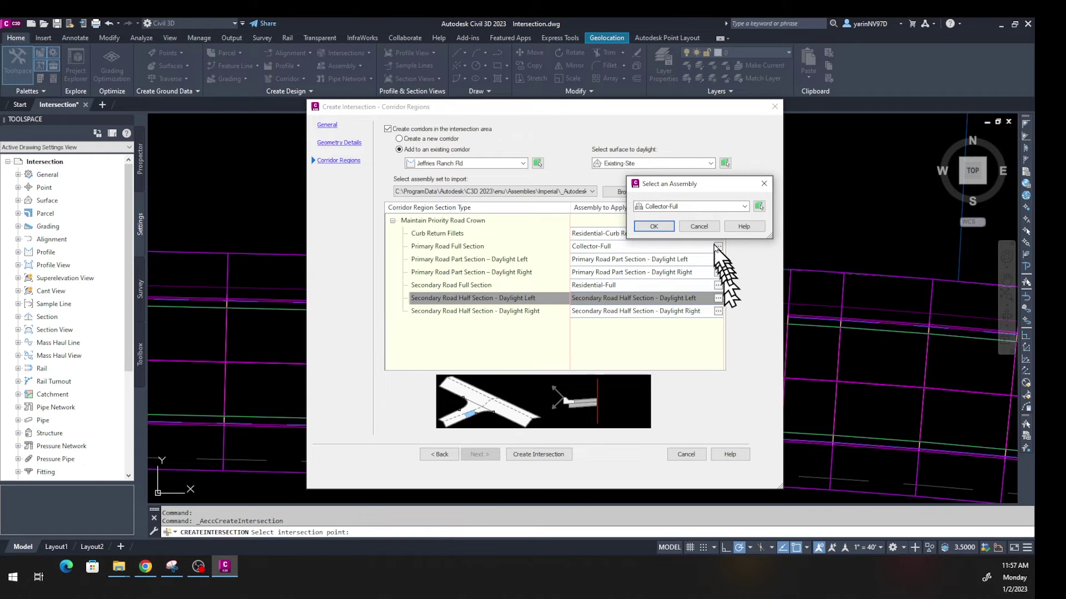
left_click(744, 207)
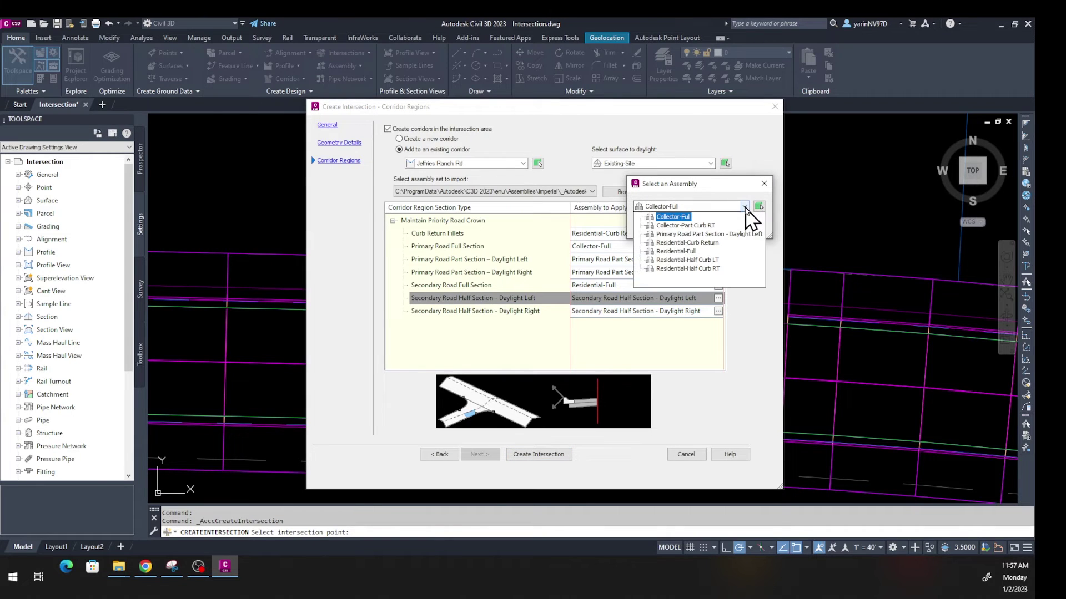
left_click(716, 261)
left_click(663, 229)
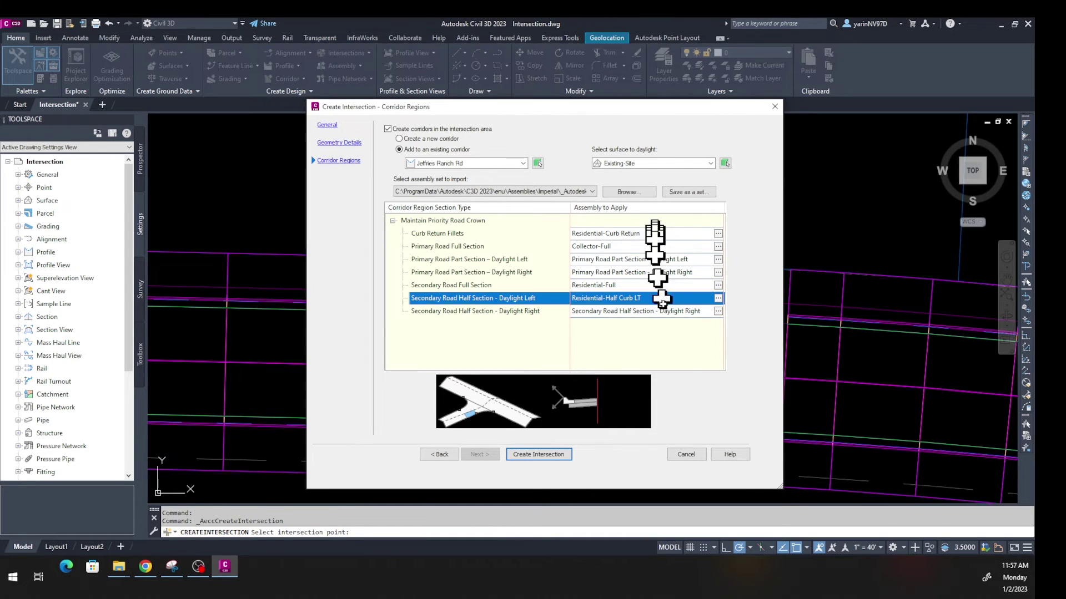
Assign the Residential-Half Curb RT assembly to the Secondary Road Half Section - Daylight Right.
left_click(717, 311)
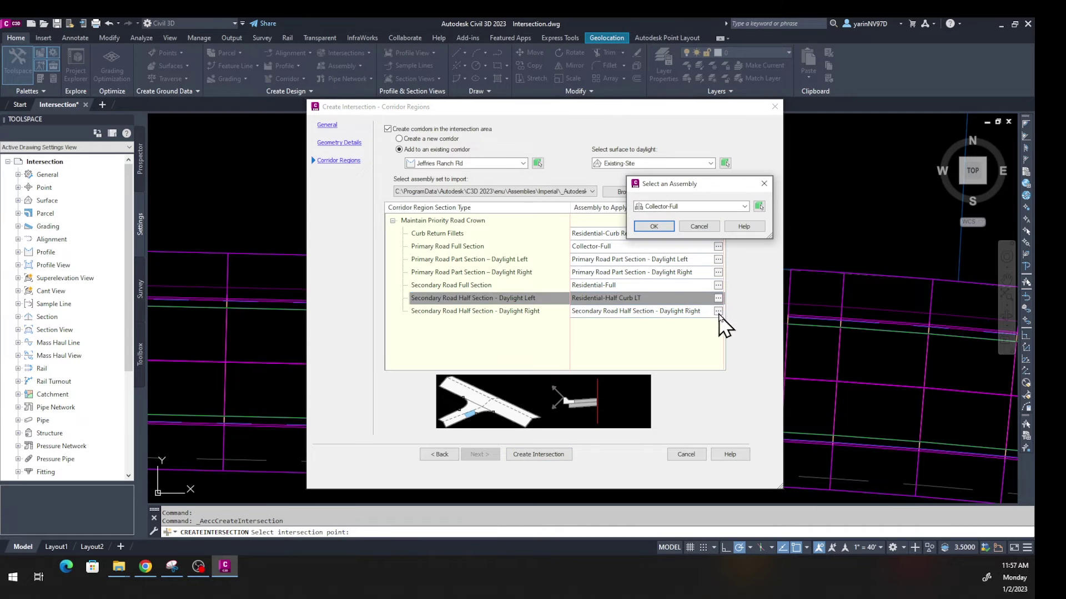
left_click(709, 229)
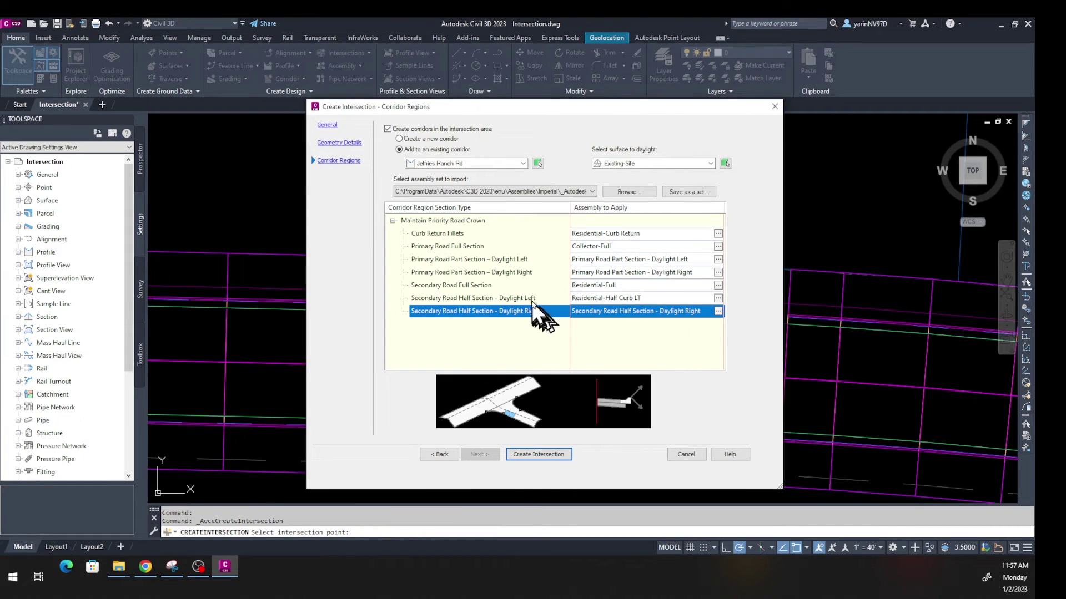
left_click(717, 311)
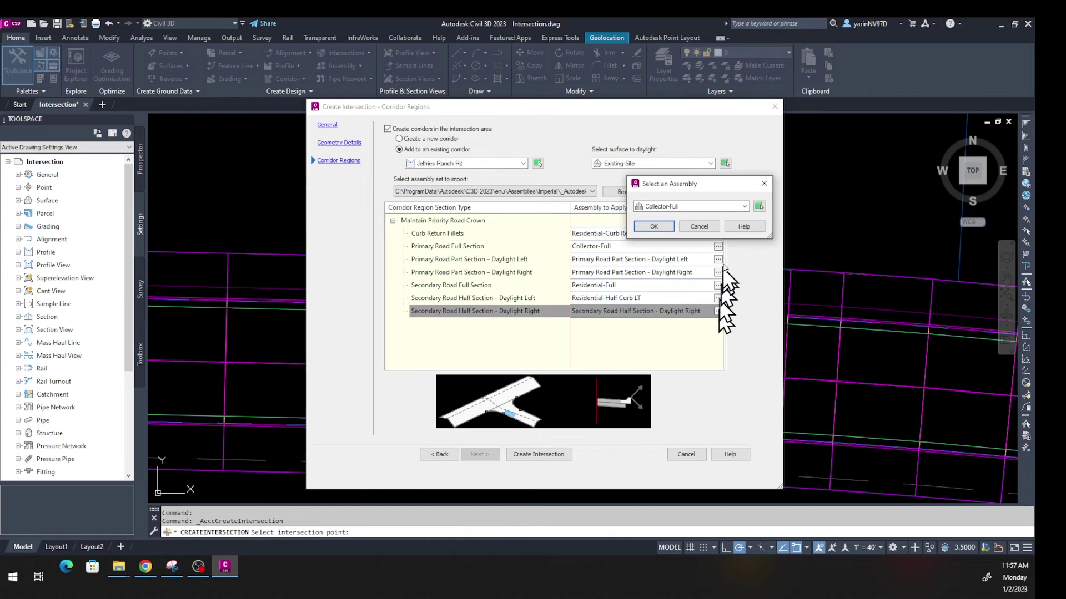
left_click(745, 207)
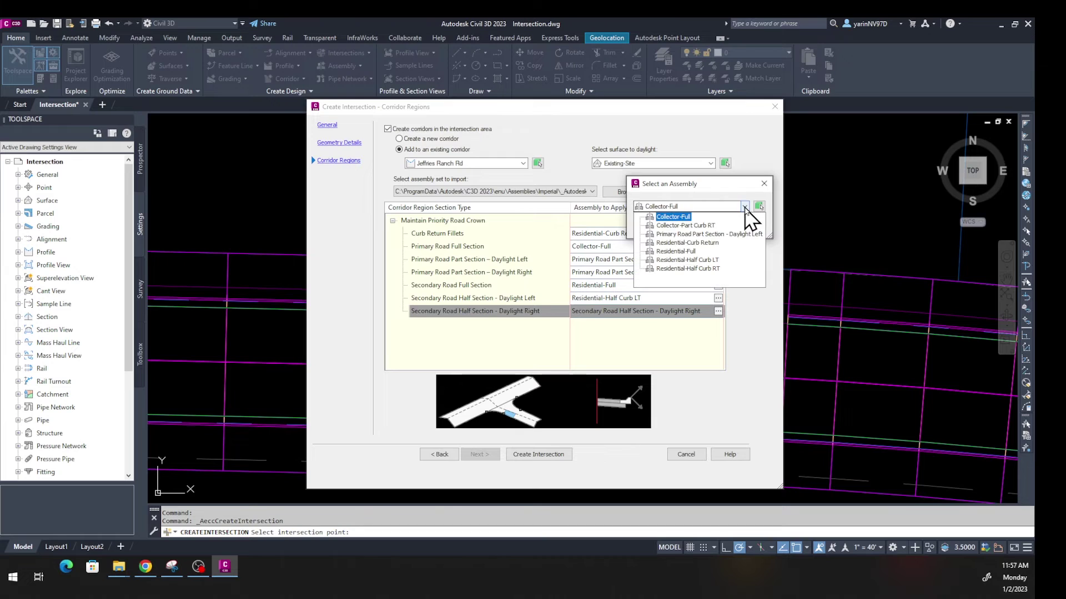
left_click(713, 269)
left_click(656, 232)
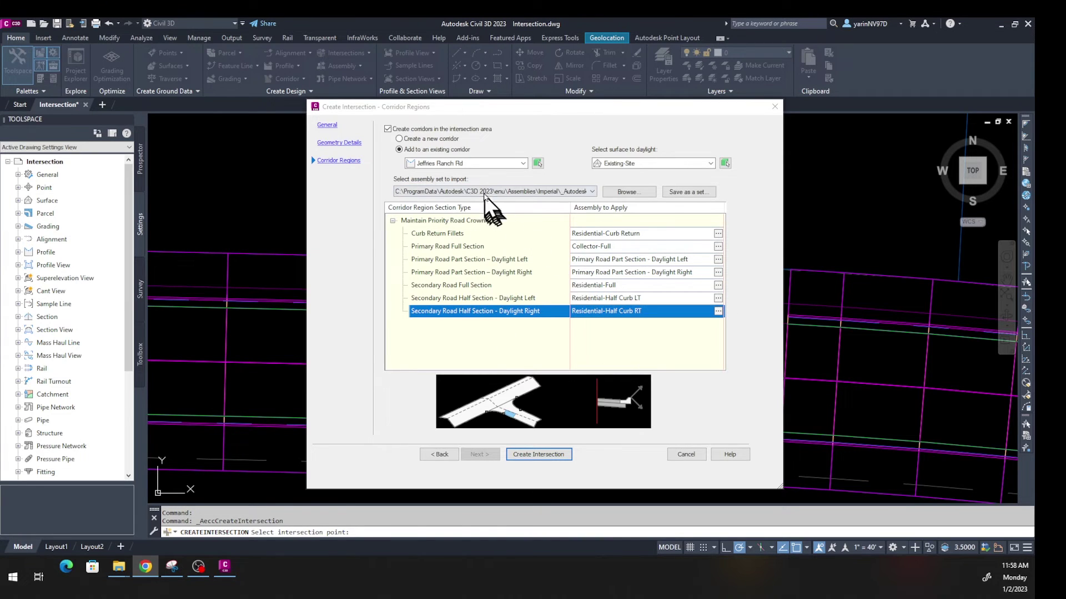
Leave the assembly set unsaved and create the intersection with the assigned assemblies.
left_click(688, 192)
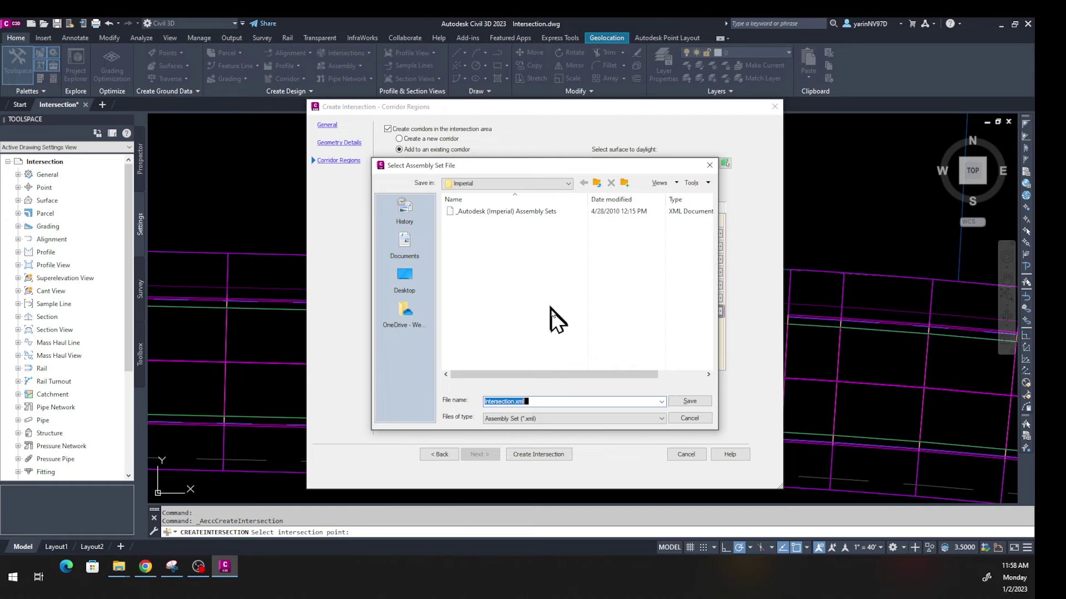
left_click(708, 165)
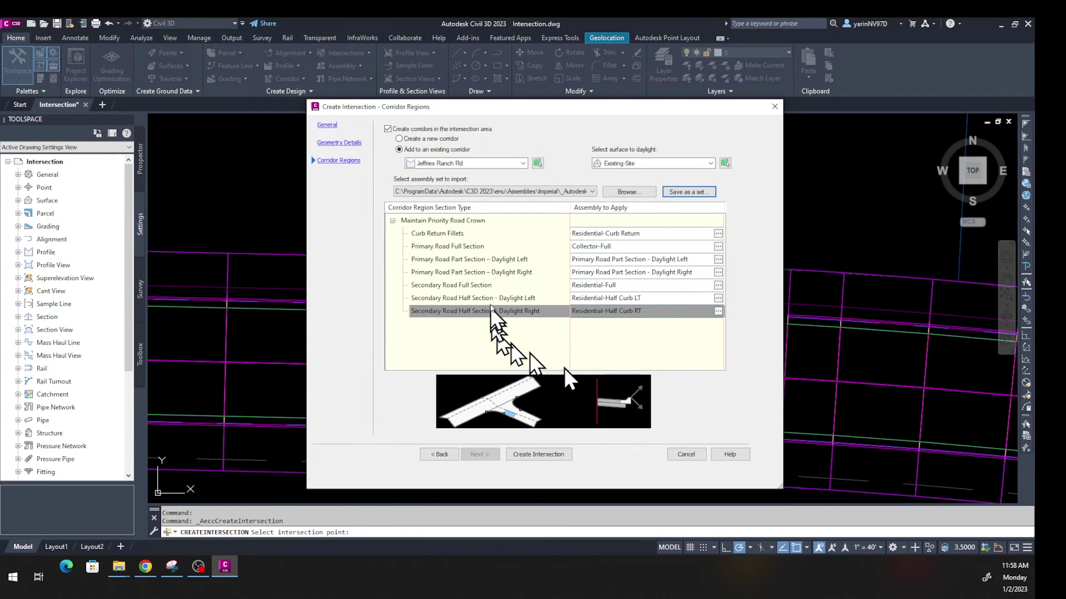
left_click(546, 458)
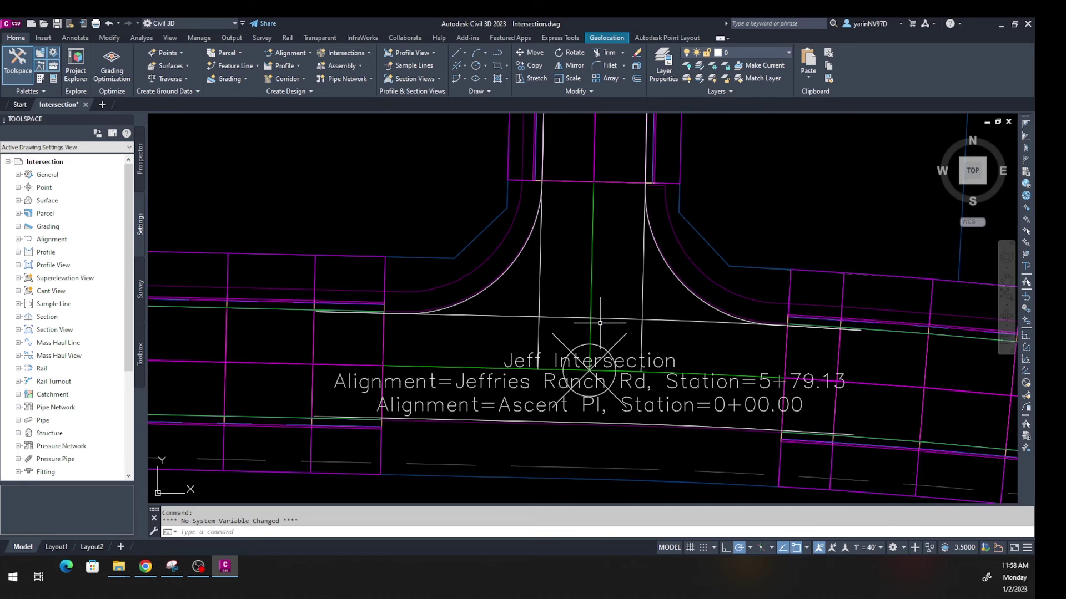
scroll(600, 323, "down", 2)
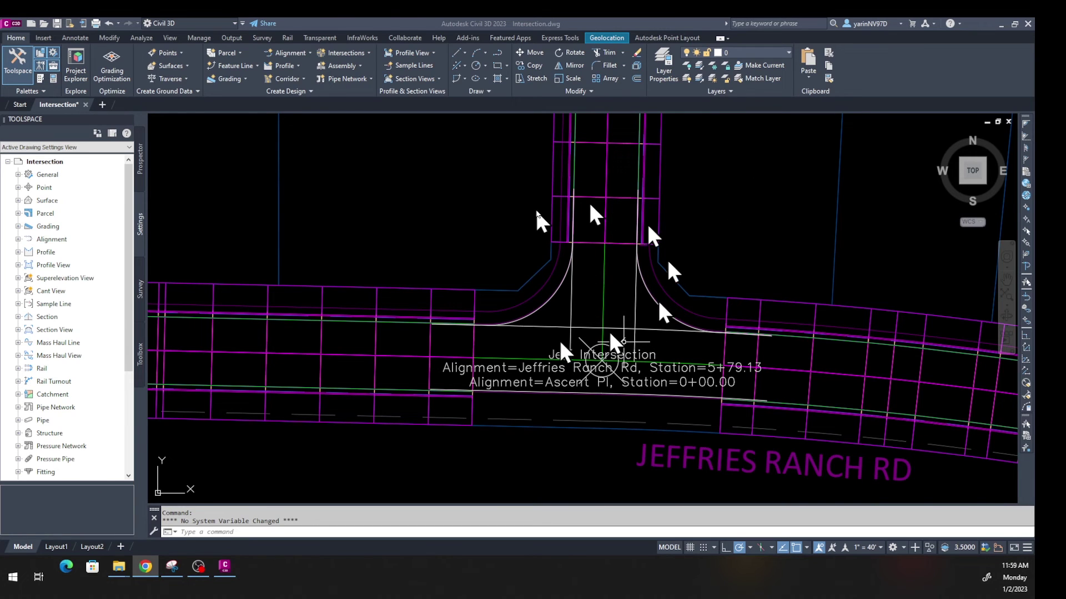
Restore the Working layer state in place of the Intersection layer state.
left_click(730, 92)
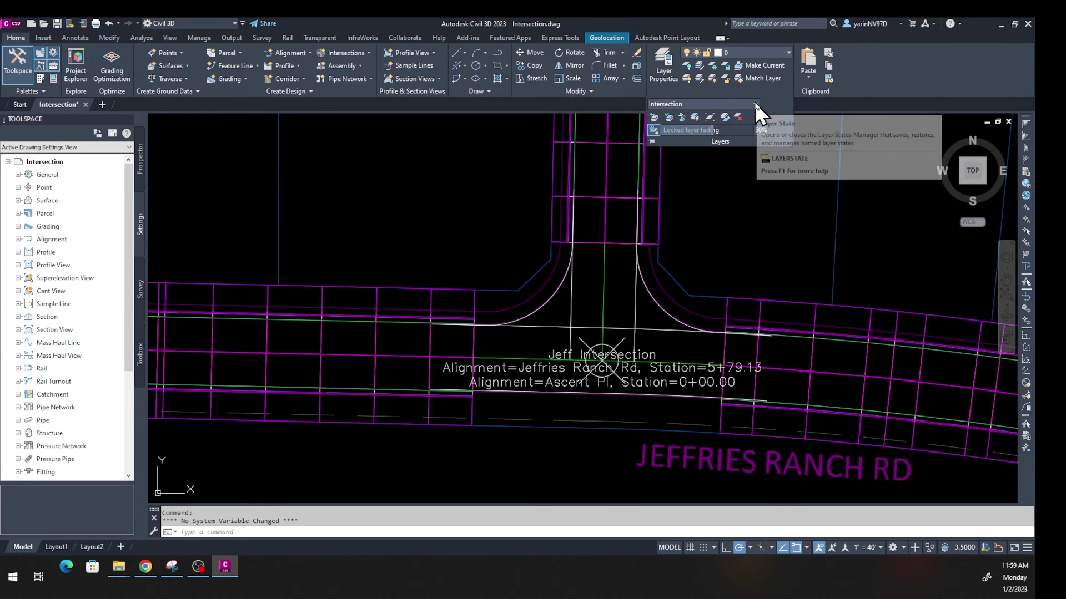
left_click(755, 102)
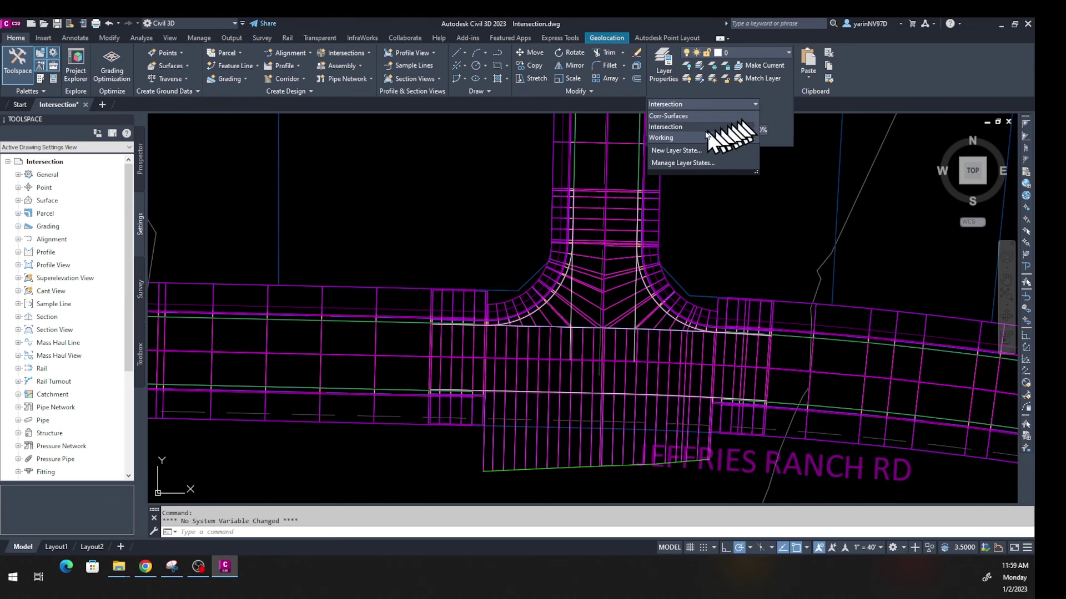
left_click(660, 138)
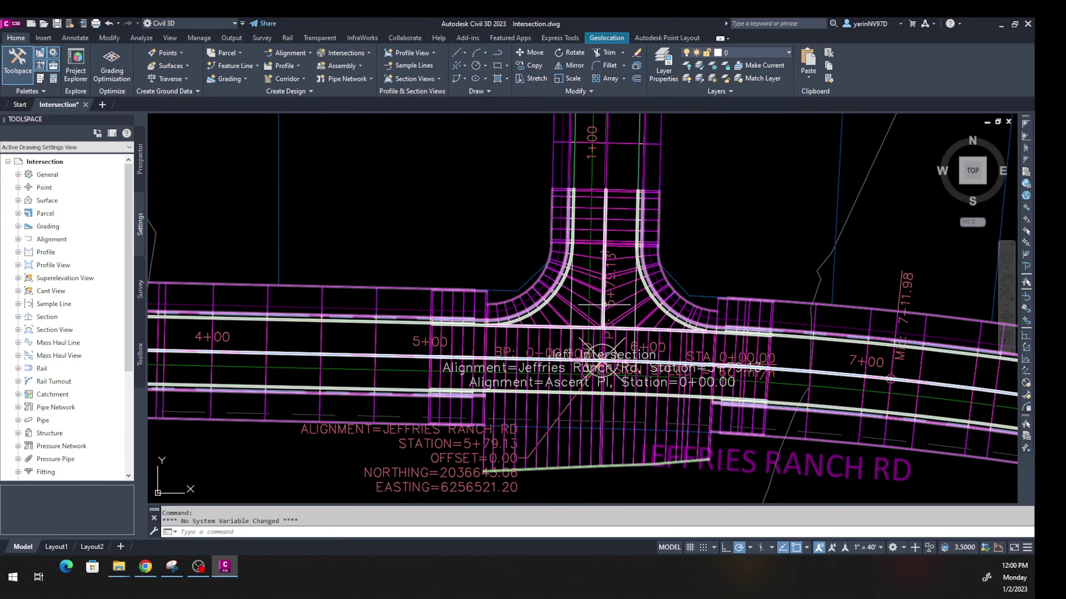
Stretch the start of the Ascent Pl corridor region back to the northern limit of the intersection corridor.
mouse_move(595, 407)
left_click(602, 231)
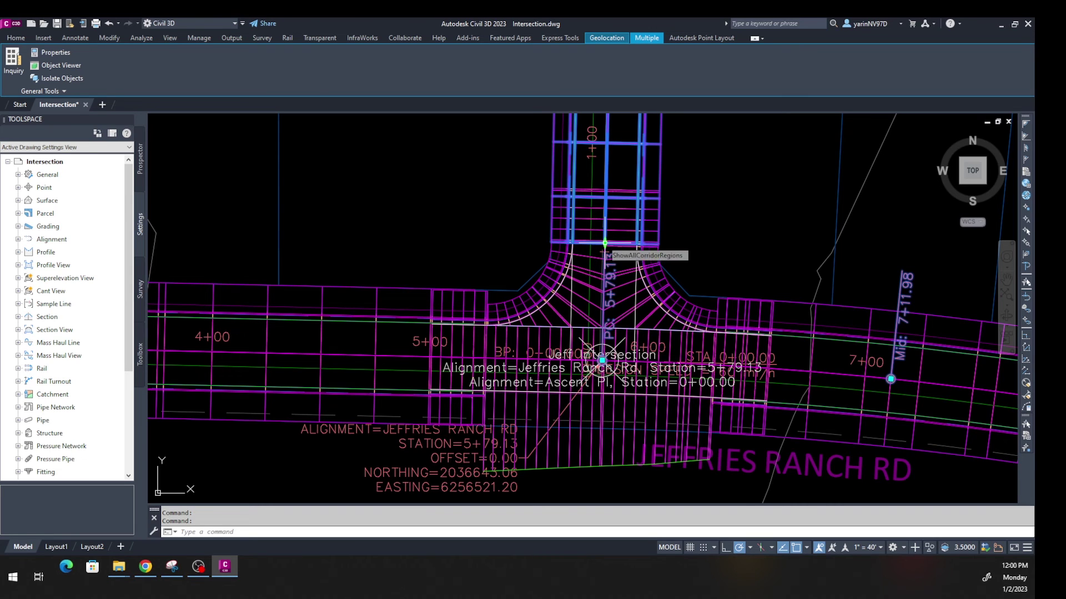
left_click(605, 243)
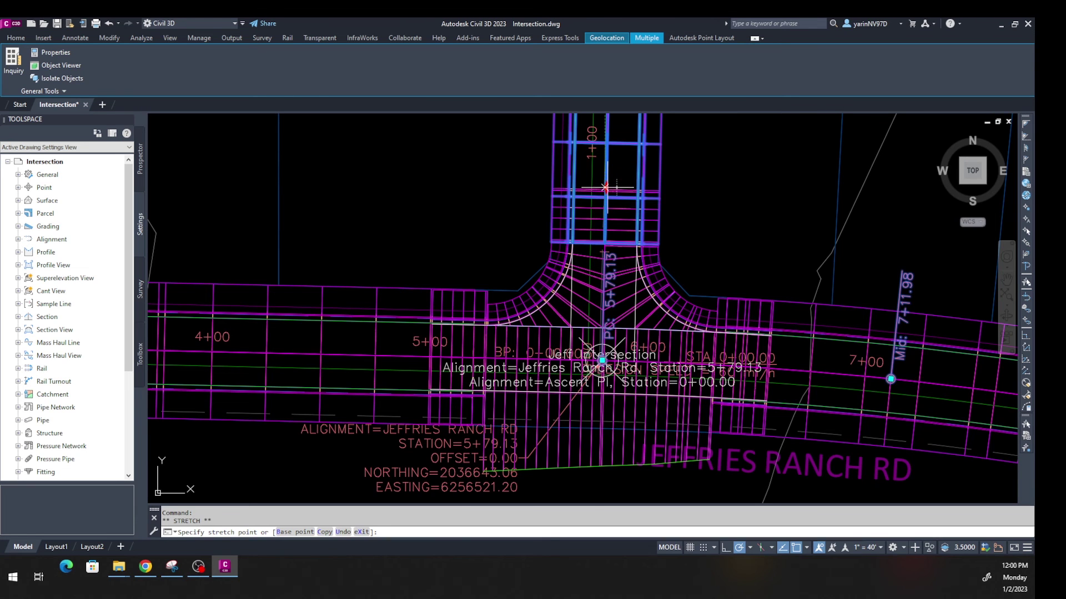
left_click(605, 187)
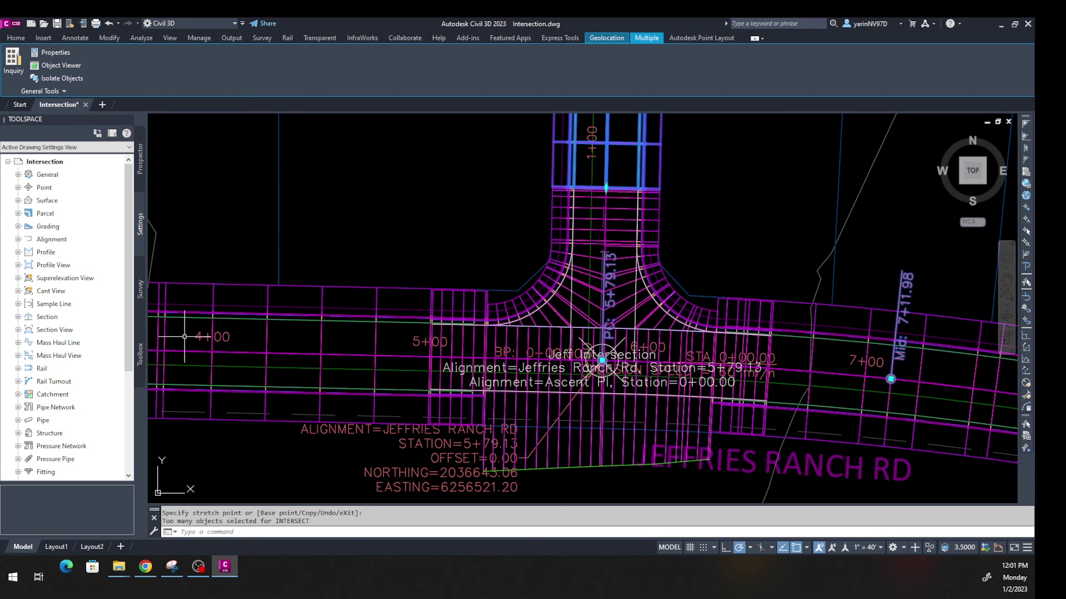
left_click(146, 566)
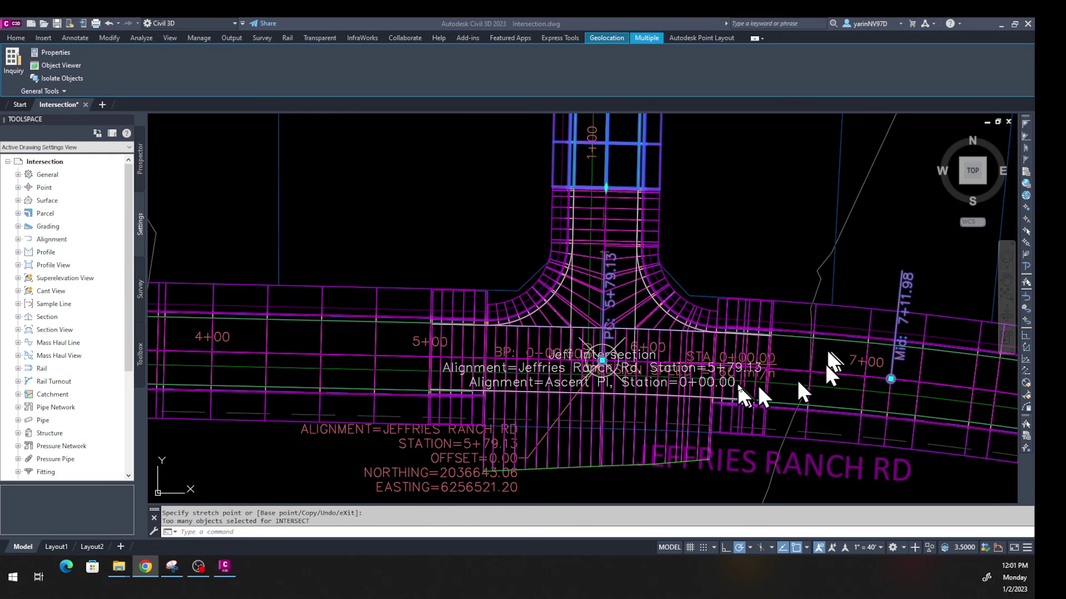
left_click(715, 368)
key("Escape")
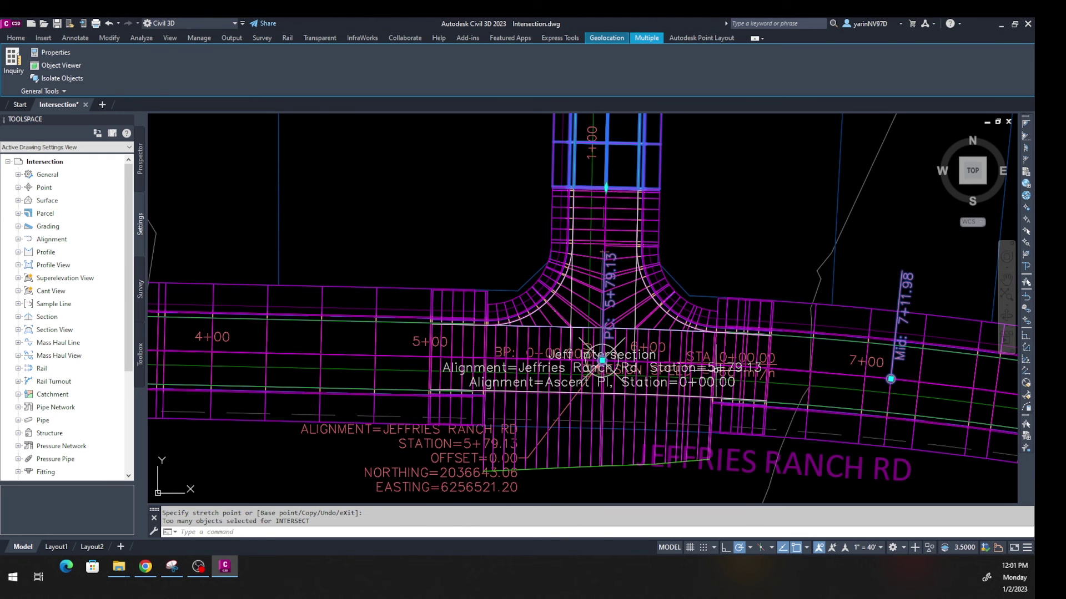
Pull the Jeffries Ranch Rd corridor regions back on both sides of the intersection, leaving a gap to the intersection regions.
left_click(791, 380)
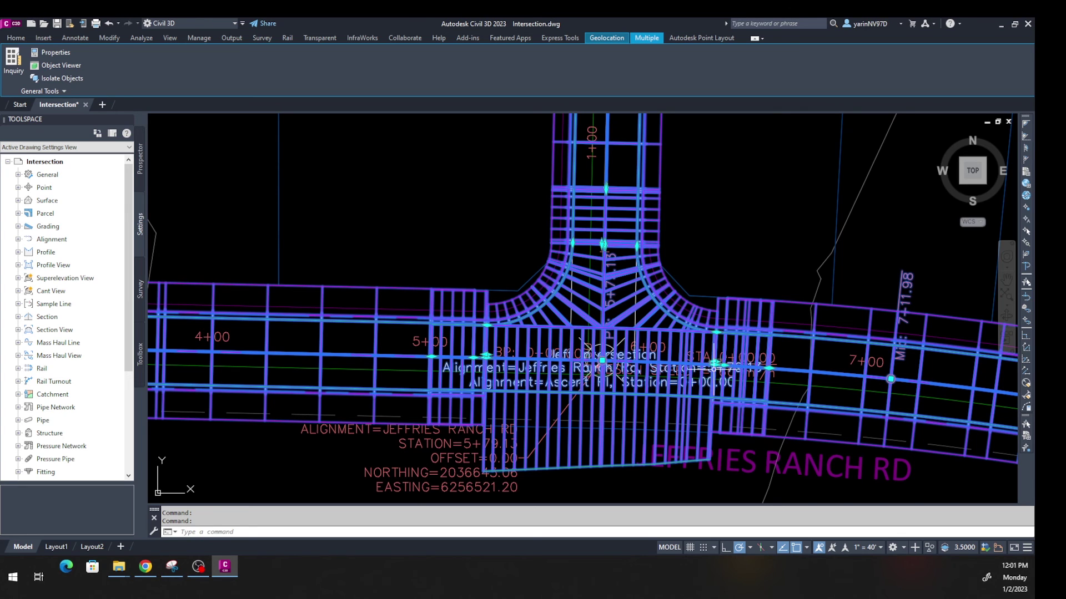
left_click(727, 368)
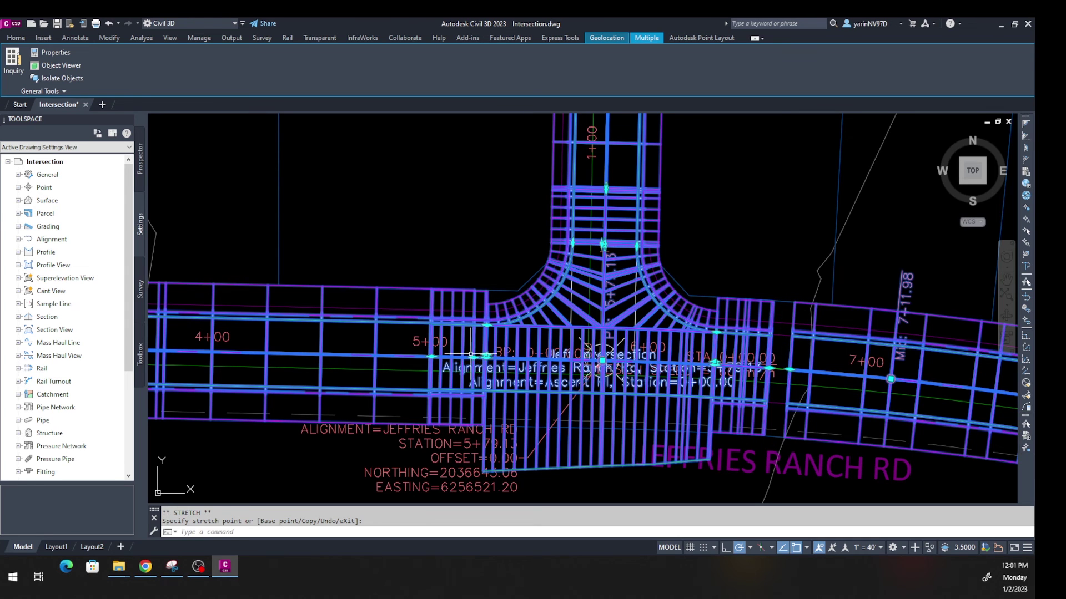
left_click(402, 351)
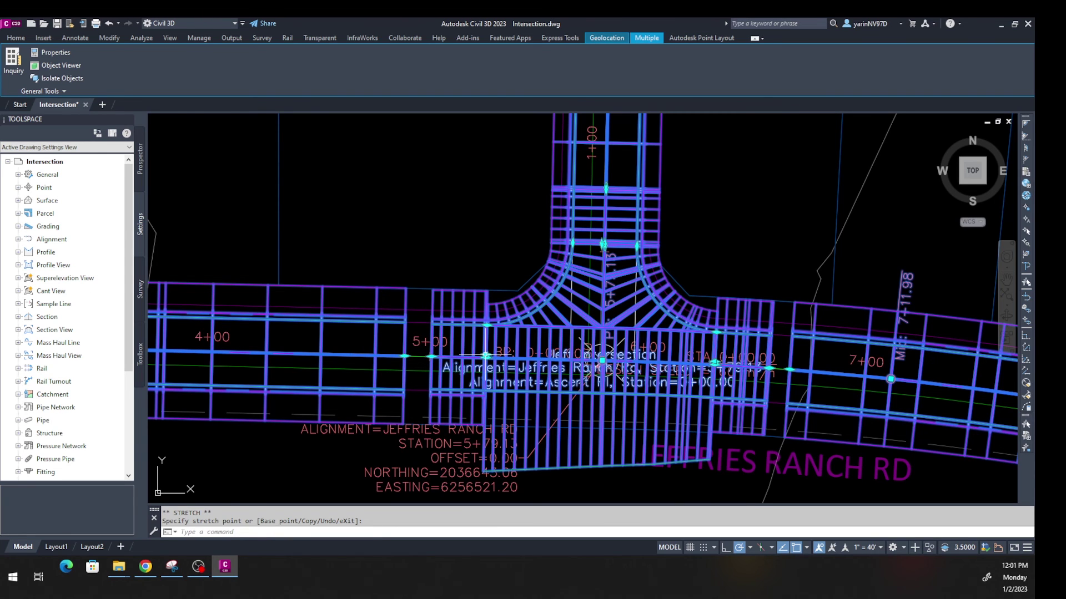
Try to stretch the west boundary of the central intersection region eastward along Jeffries Ranch Rd, and clear the selection.
left_click(487, 355)
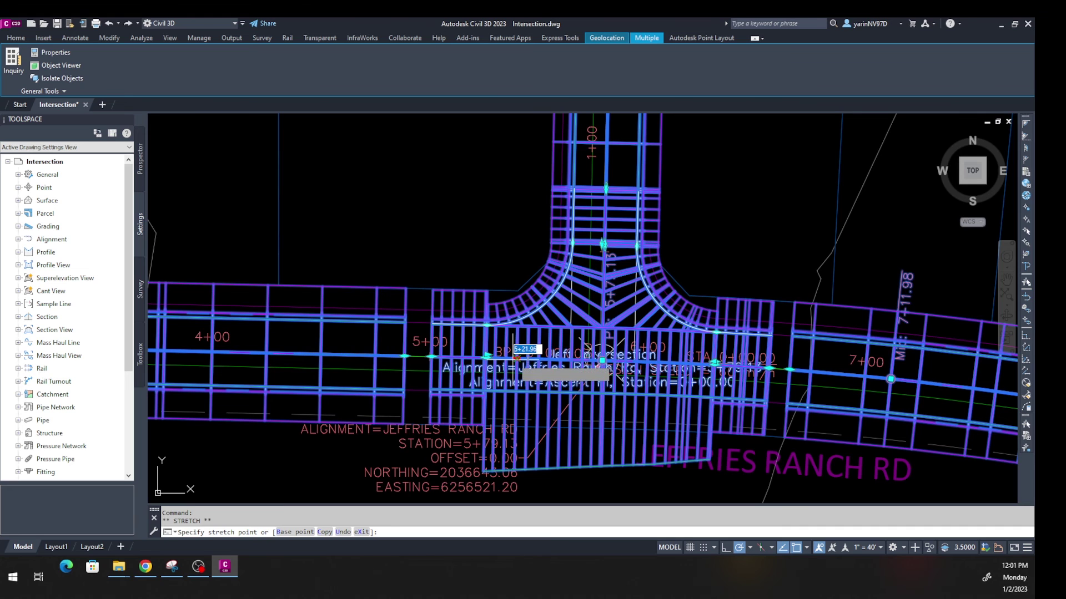
left_click(516, 356)
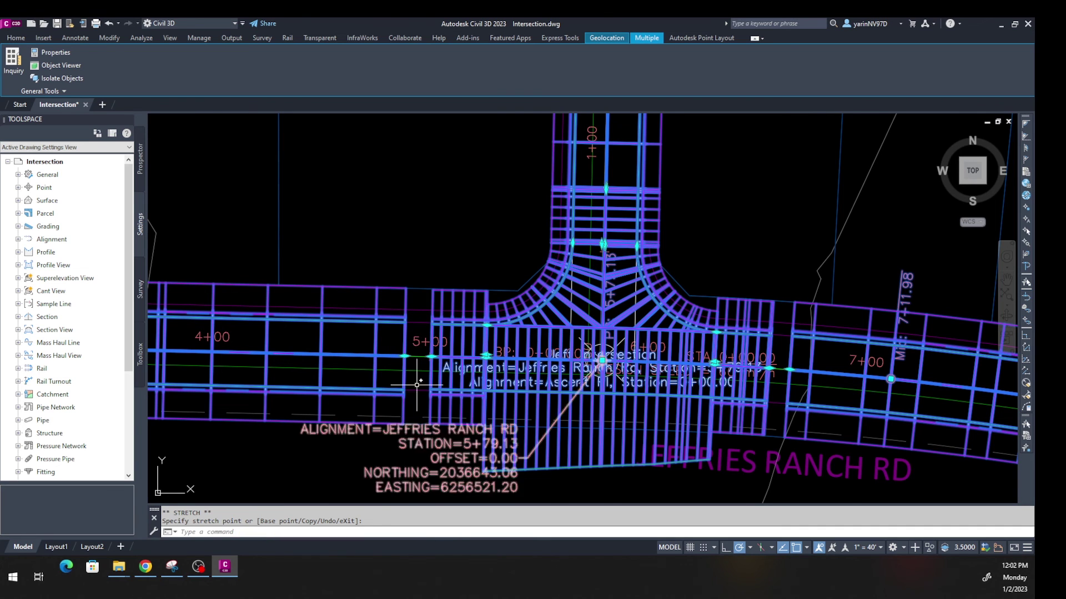
key("Escape")
key("Escape")
scroll(622, 496, "down", 5)
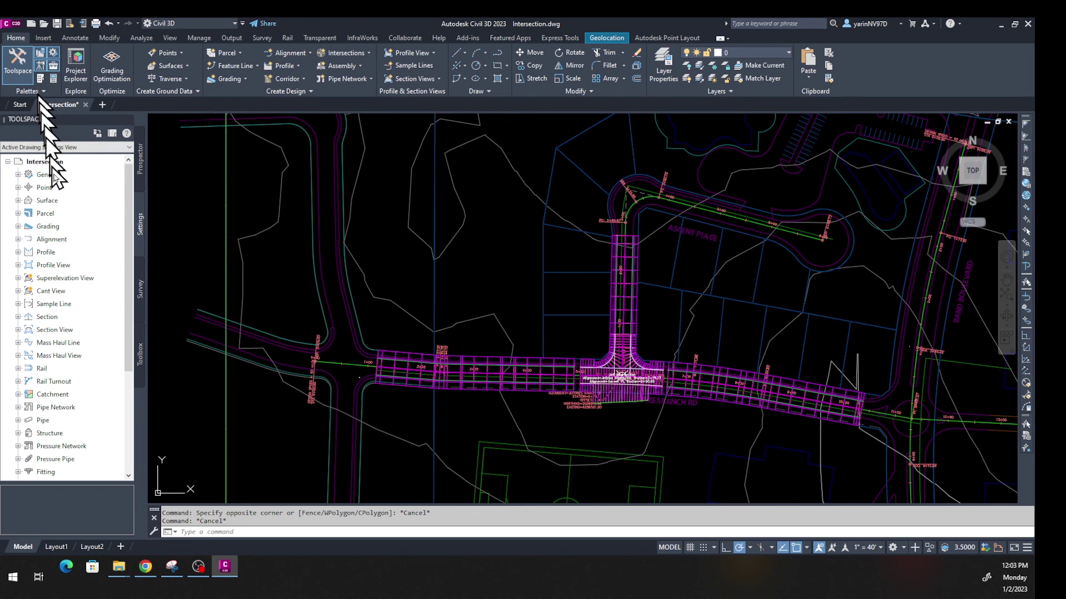
Rebuild all the out-of-date corridors in the drawing.
left_click(139, 164)
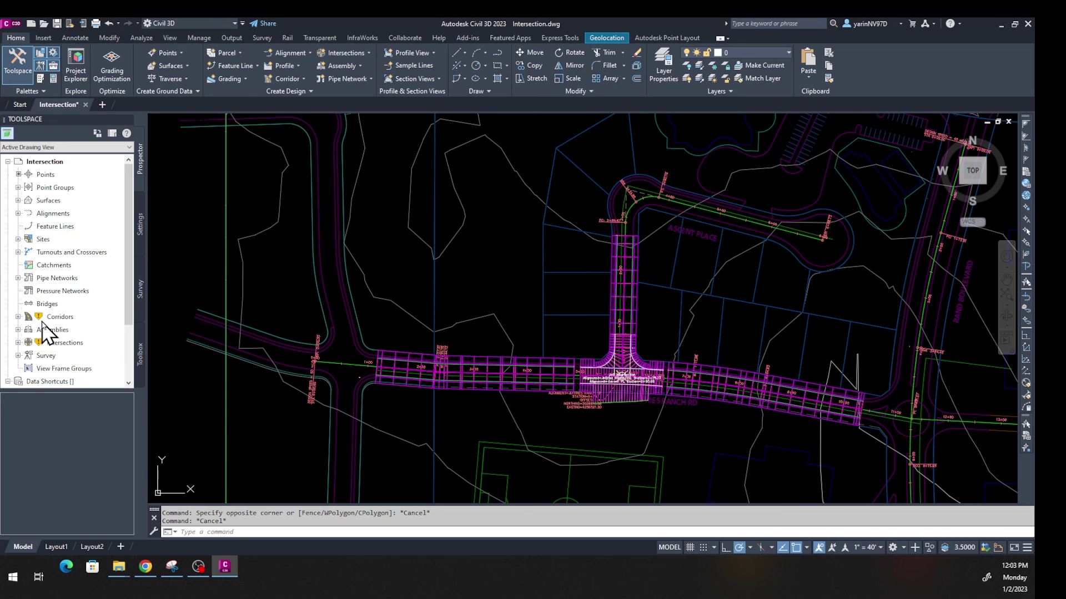
mouse_move(42, 323)
left_click(41, 317)
right_click(42, 319)
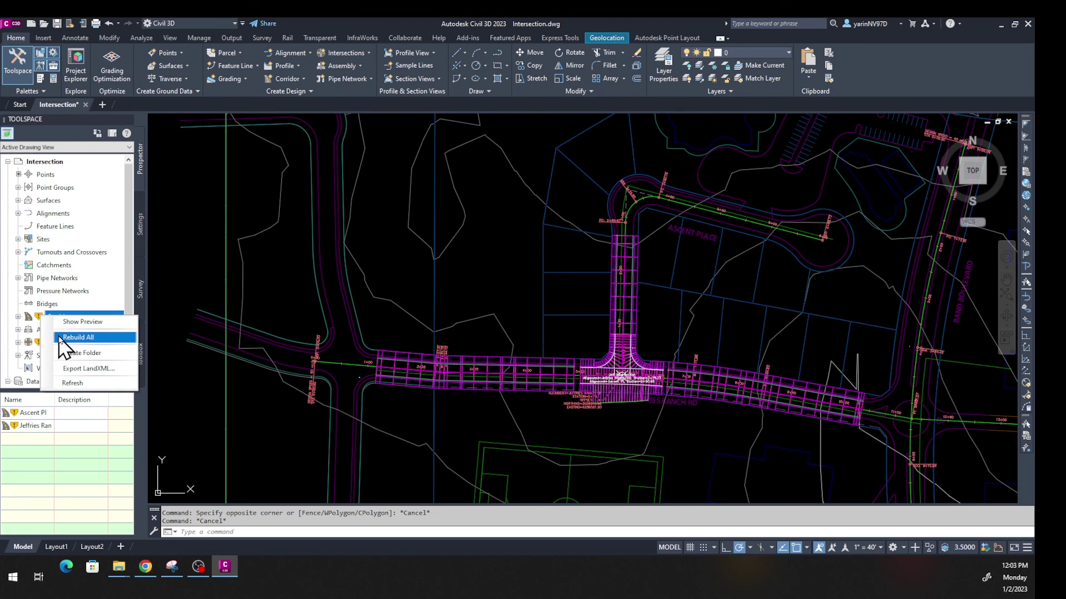
left_click(61, 338)
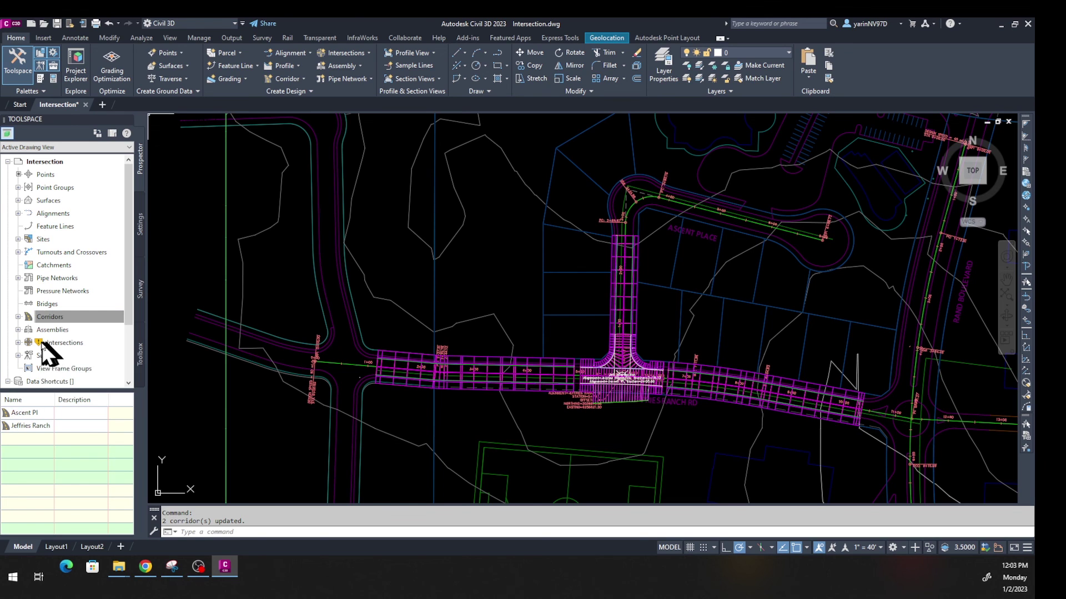
Update the regions and rebuild the corridor of Jeff Intersection, continuing with the update despite the loss of manually defined regions.
left_click(41, 343)
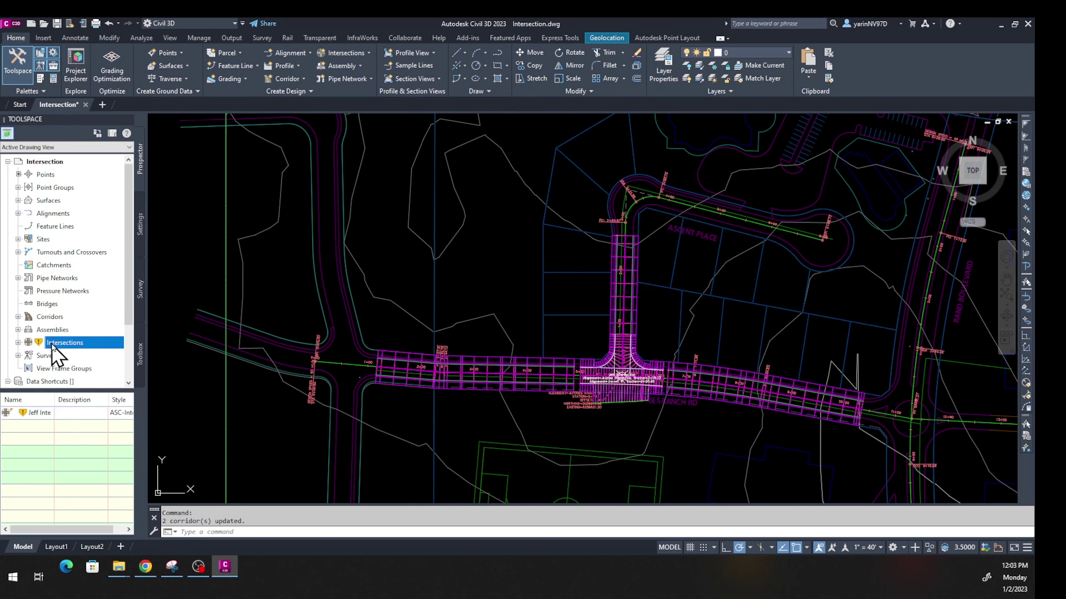
left_click(17, 343)
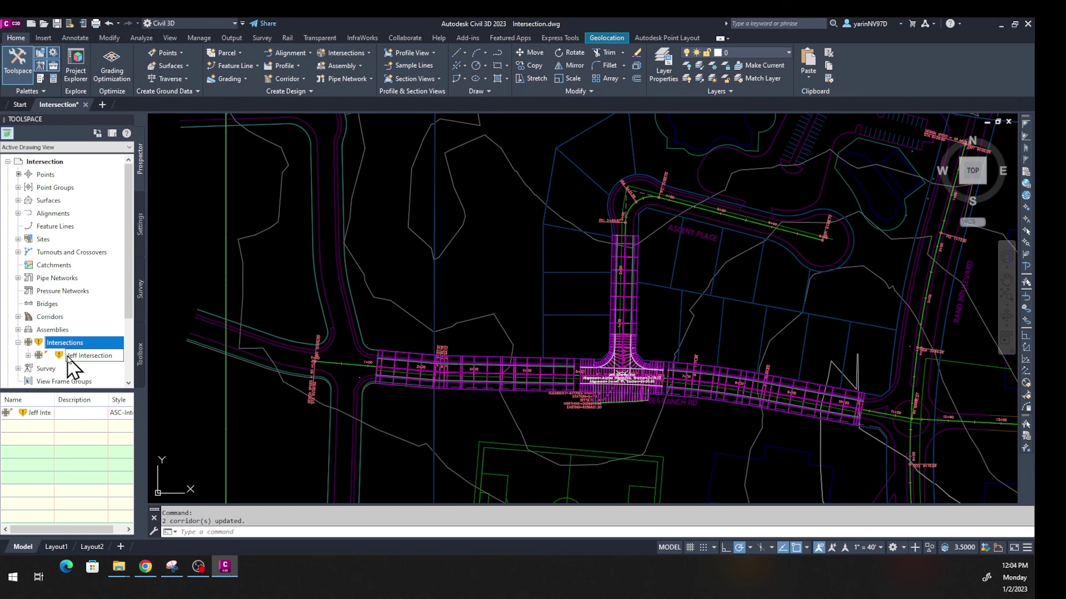
right_click(67, 356)
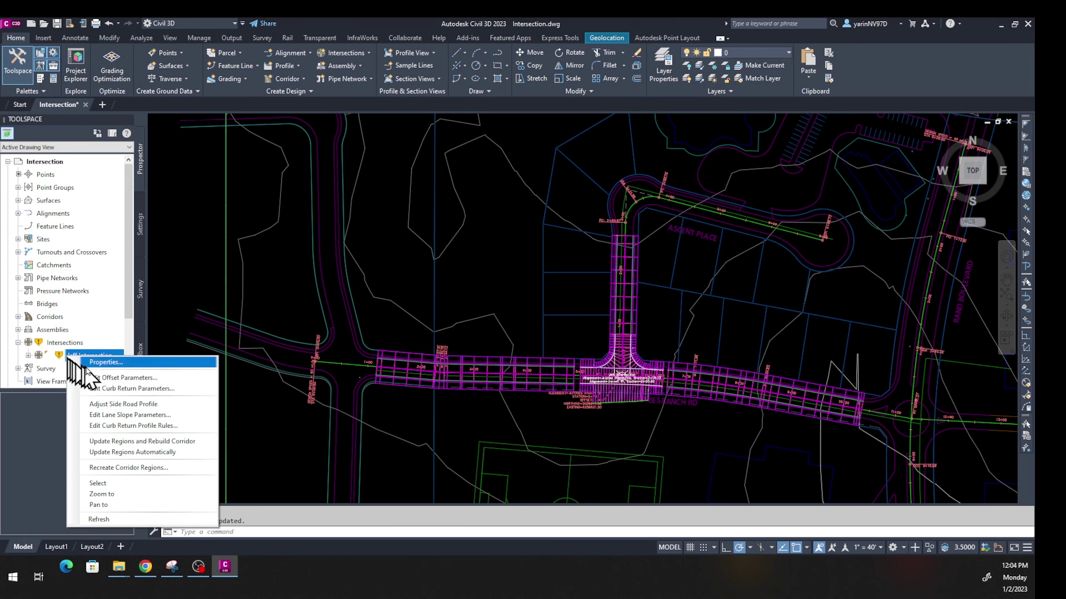
left_click(150, 442)
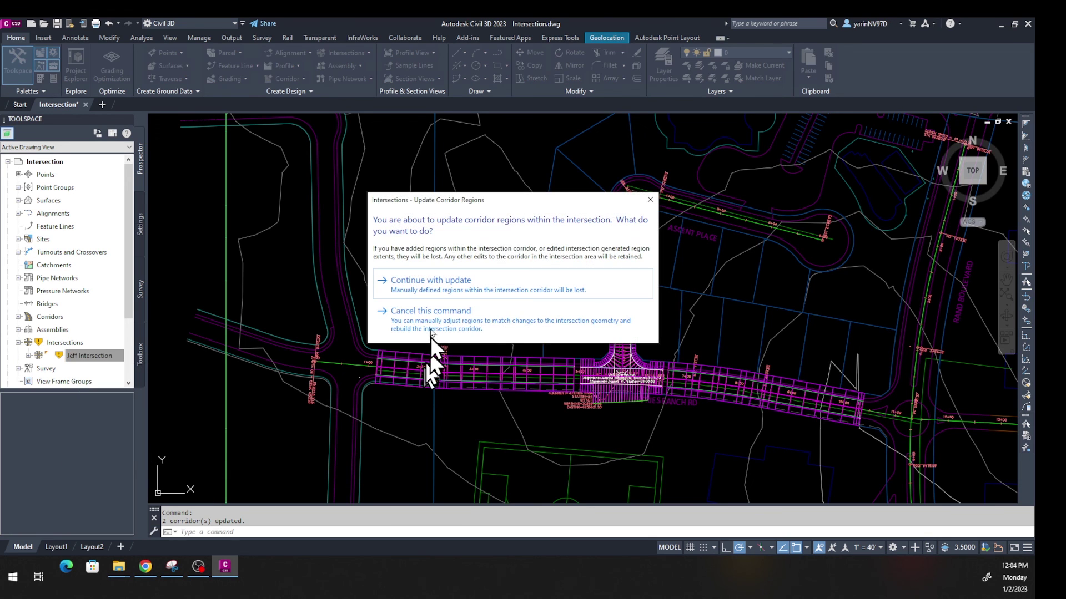
left_click(431, 288)
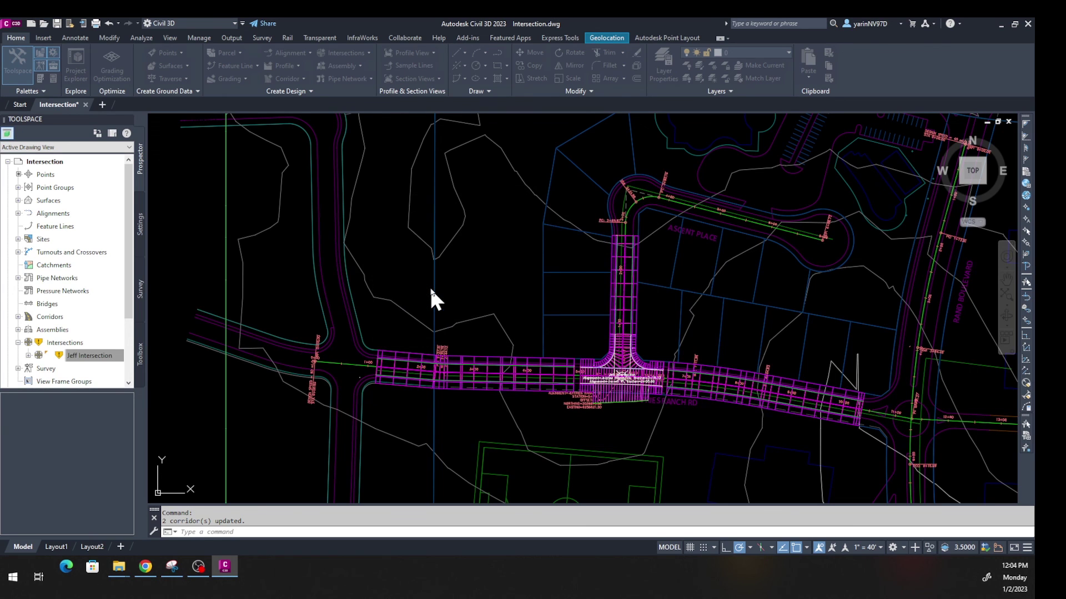